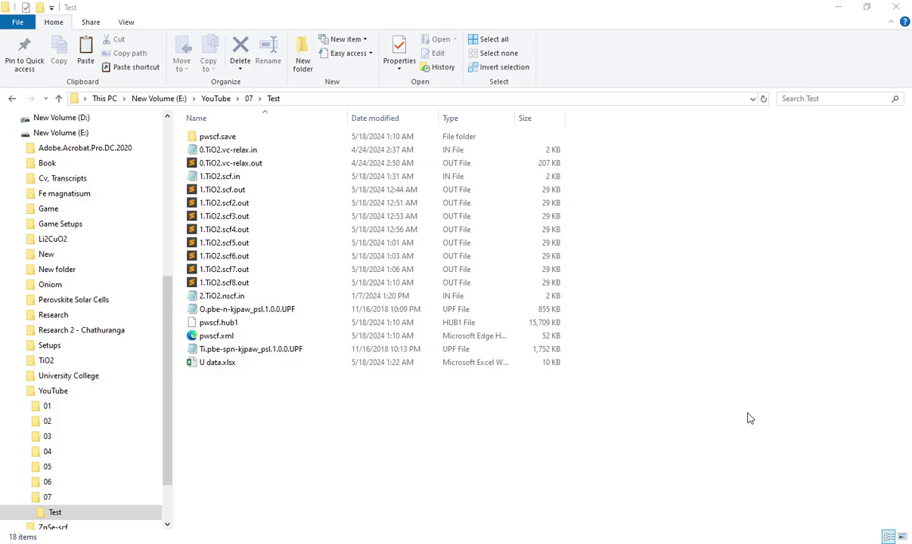
- Open 1.TiO2.scf.in, review the lda_plus_u lines, and select the Hubbard_U(1) value 8.5
left_click(230, 178)
double_click(231, 179)
scroll(764, 337, "down", 9)
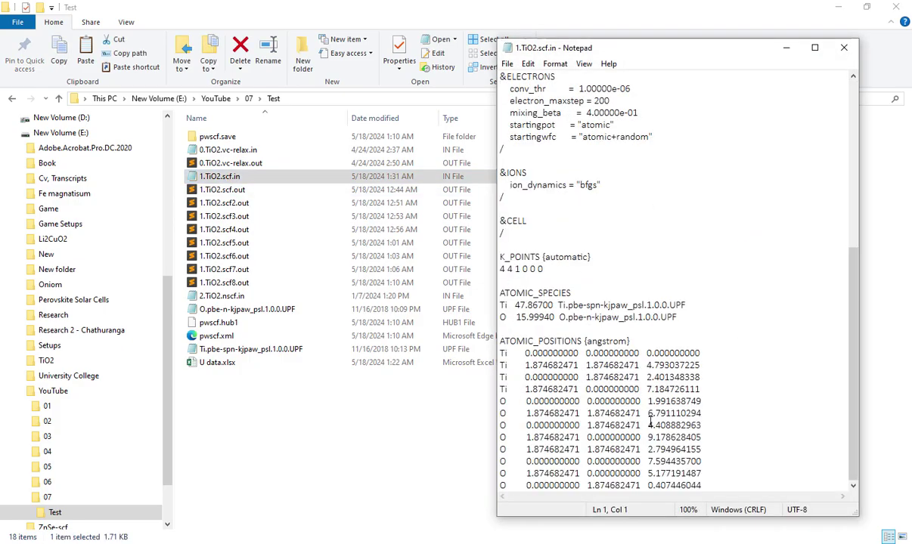
left_click(856, 215)
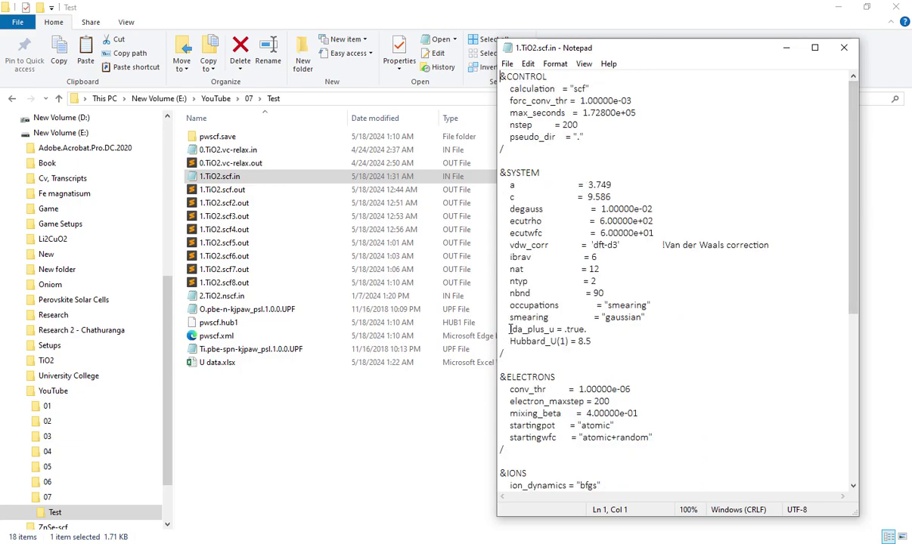
mouse_move(507, 327)
left_mouse_down()
mouse_move(597, 343)
mouse_move(514, 341)
mouse_move(500, 331)
left_mouse_up()
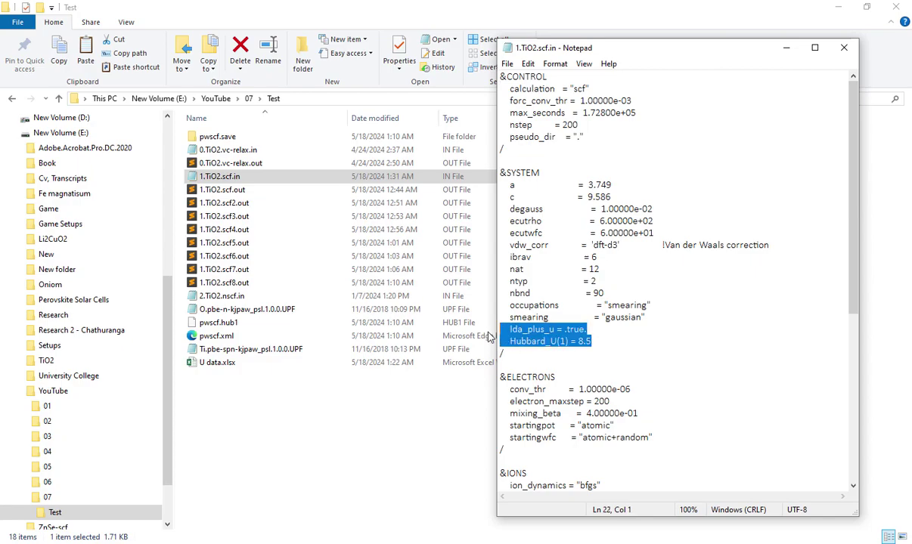
left_click_drag(588, 341, 578, 341)
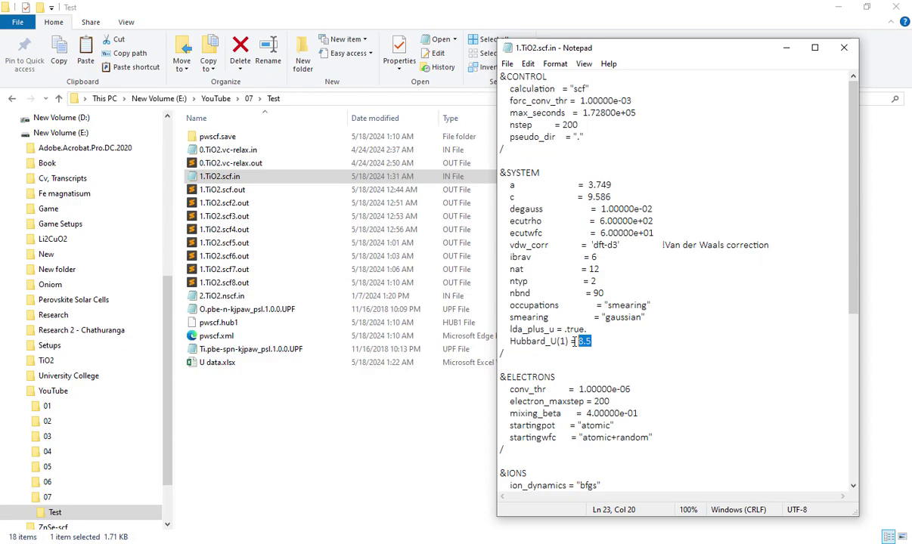
- Replace the selected Hubbard_U(1) value 8.5 with 7.0
type("7.0")
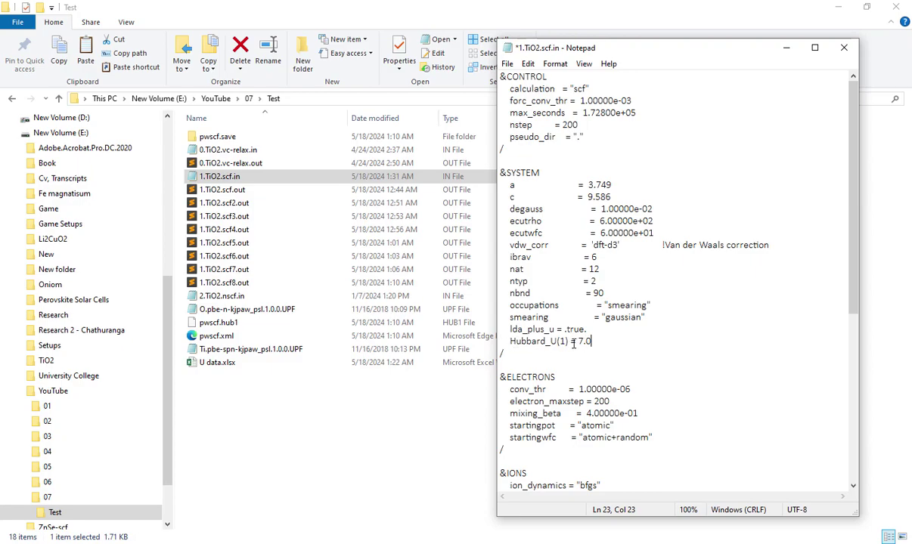
left_click(224, 192)
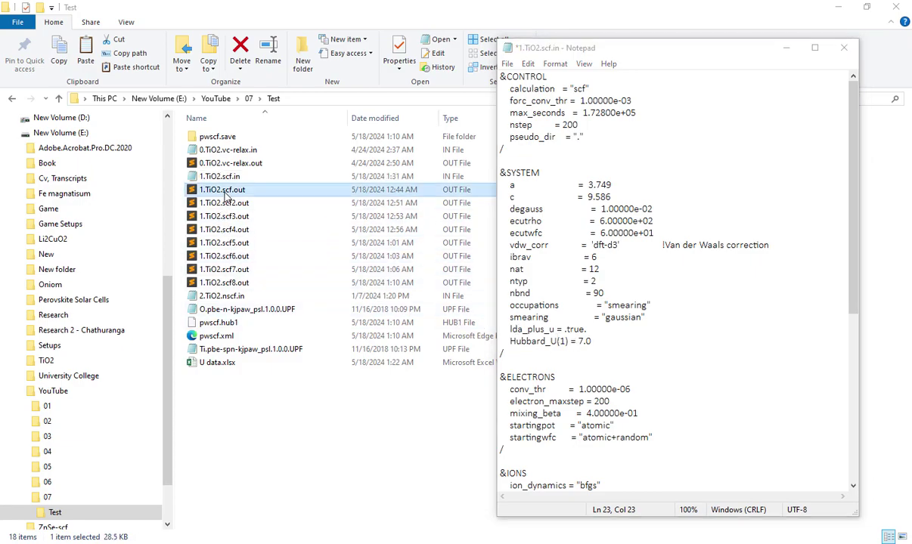
left_click(236, 283, "shift")
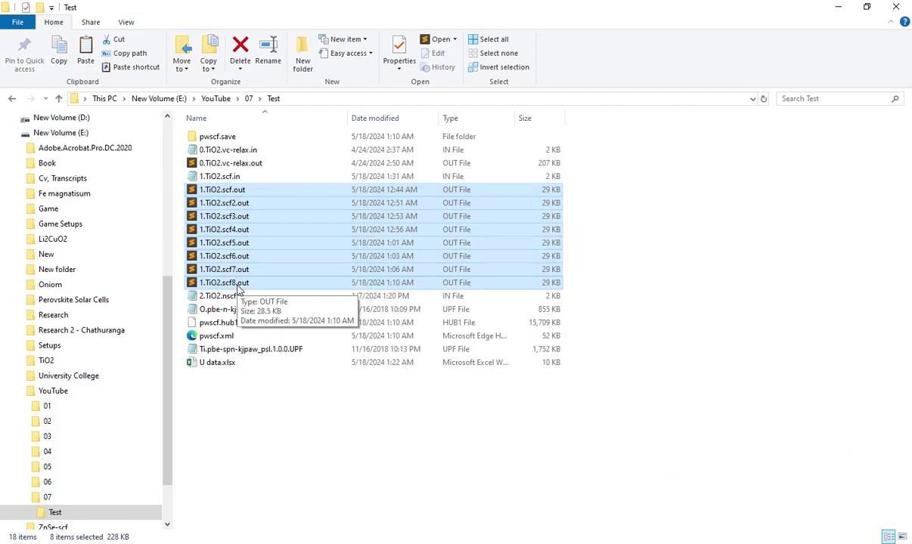
left_click(682, 381)
key("alt+Tab")
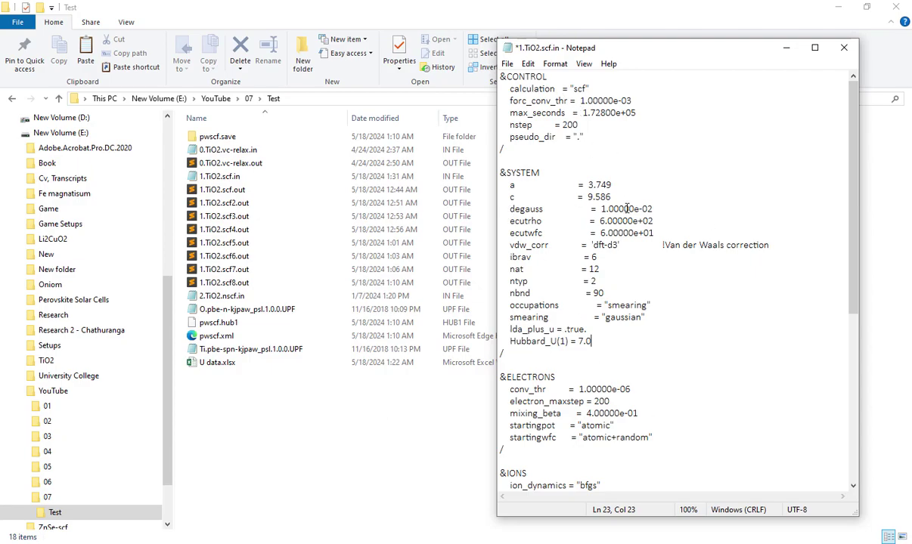
- Save 1.TiO2.scf.in with Hubbard_U(1) = 7.0 using Ctrl+S
key("ctrl+s")
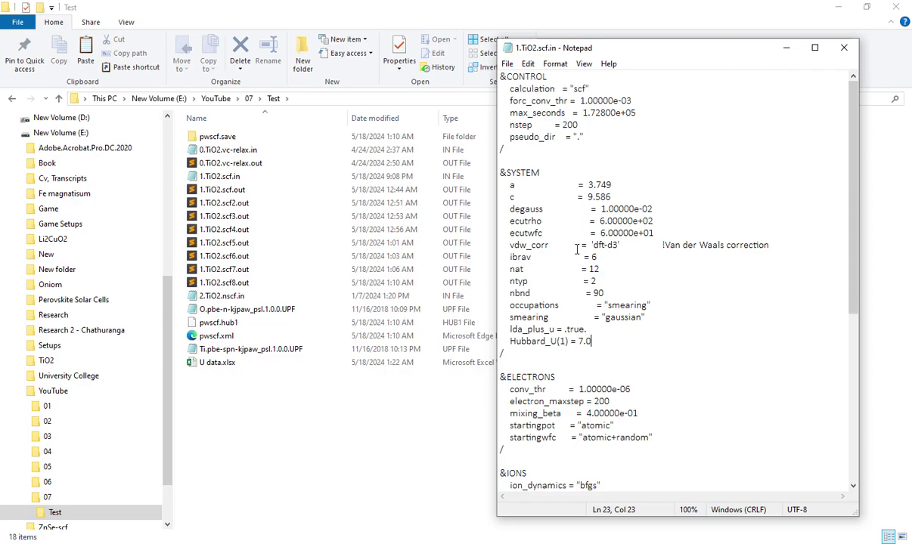
- Comment out the degauss and occupations lines by prefixing each with !
left_click(509, 211)
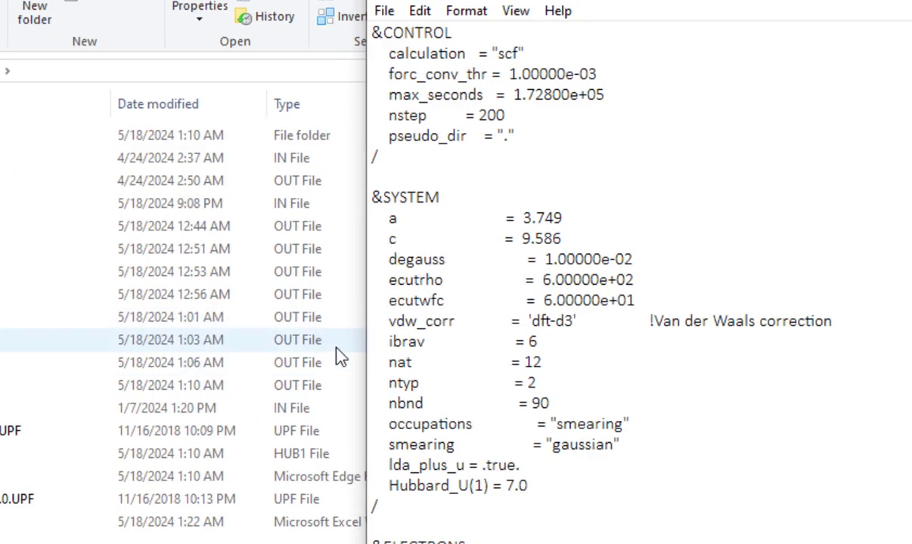
type("!")
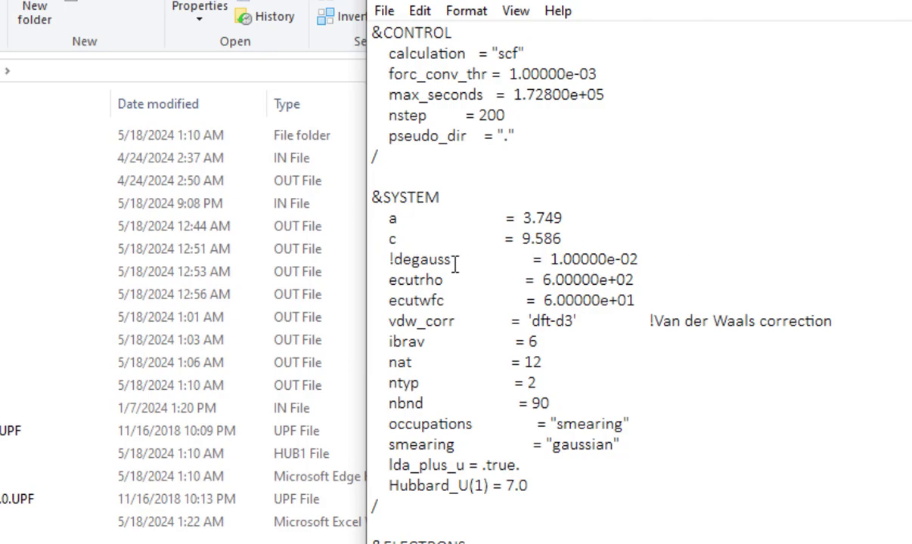
left_click(389, 424)
type("!")
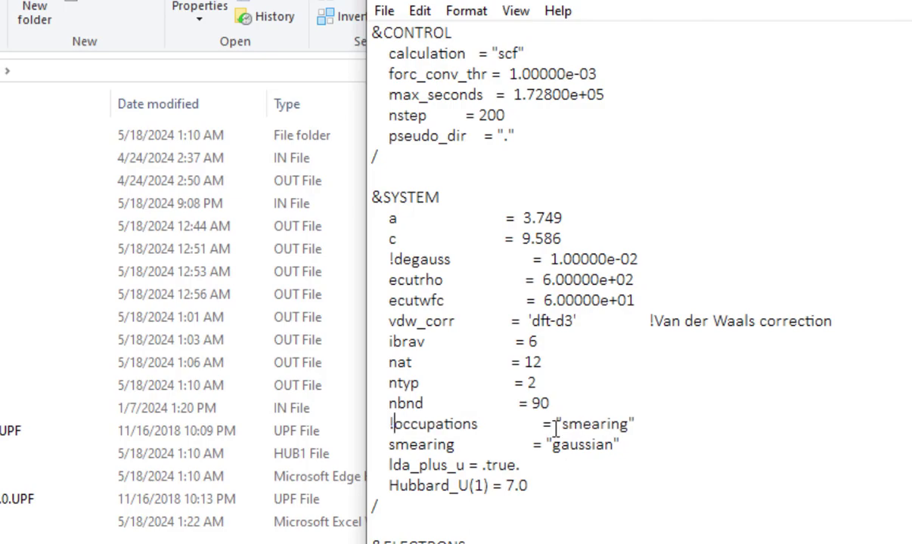
- Select the nbnd = 90 line, then just its value 90
left_click(398, 394)
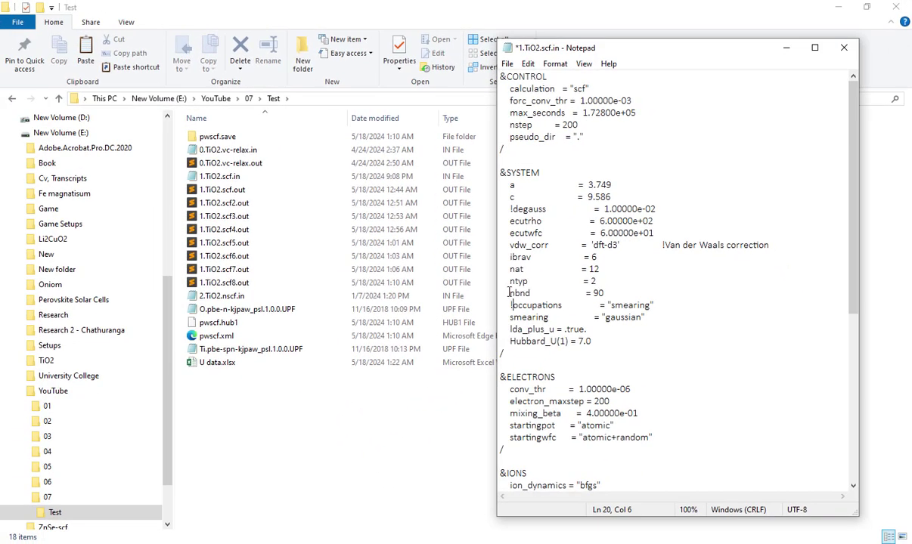
left_click_drag(511, 294, 484, 297)
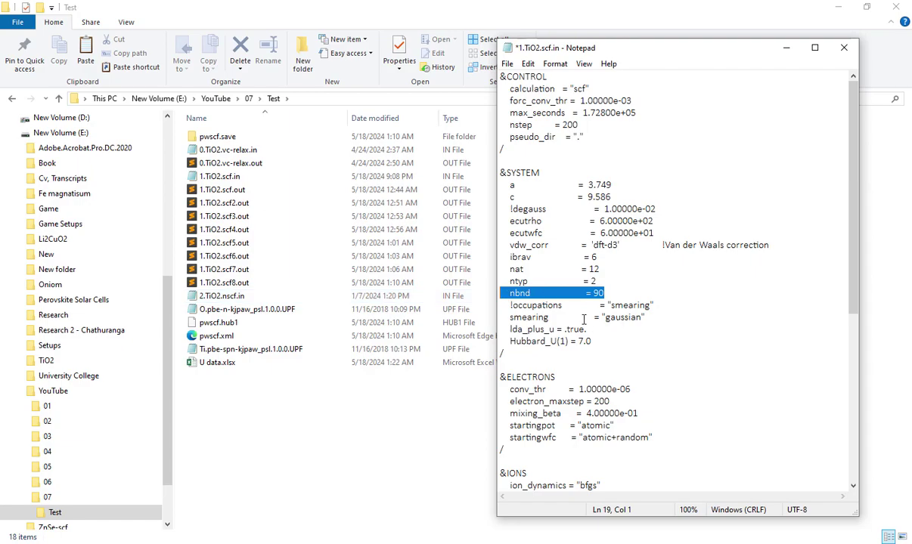
double_click(597, 293)
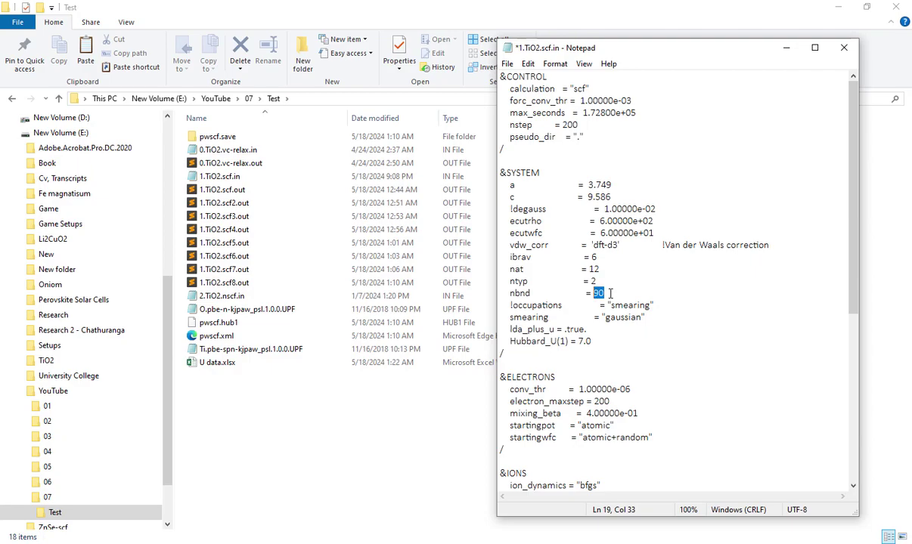
left_click(227, 166)
double_click(227, 166)
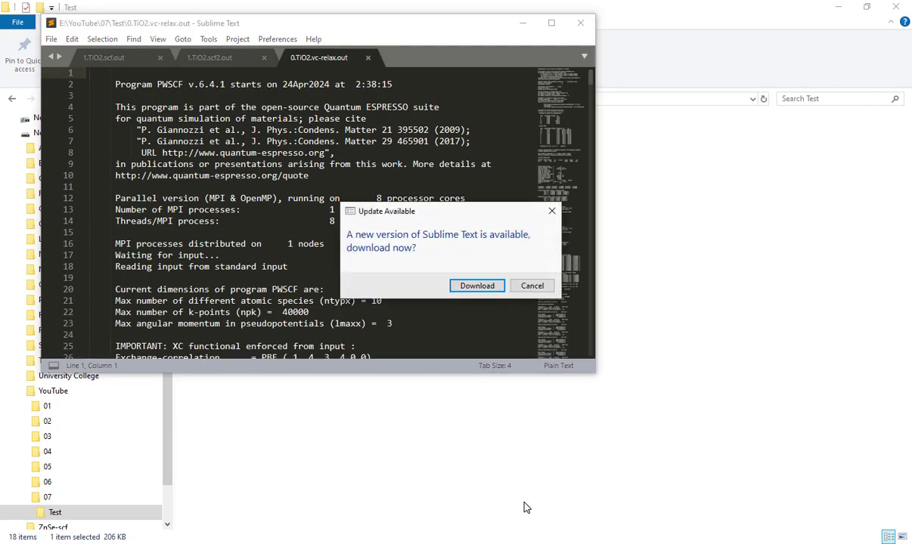
left_click(532, 288)
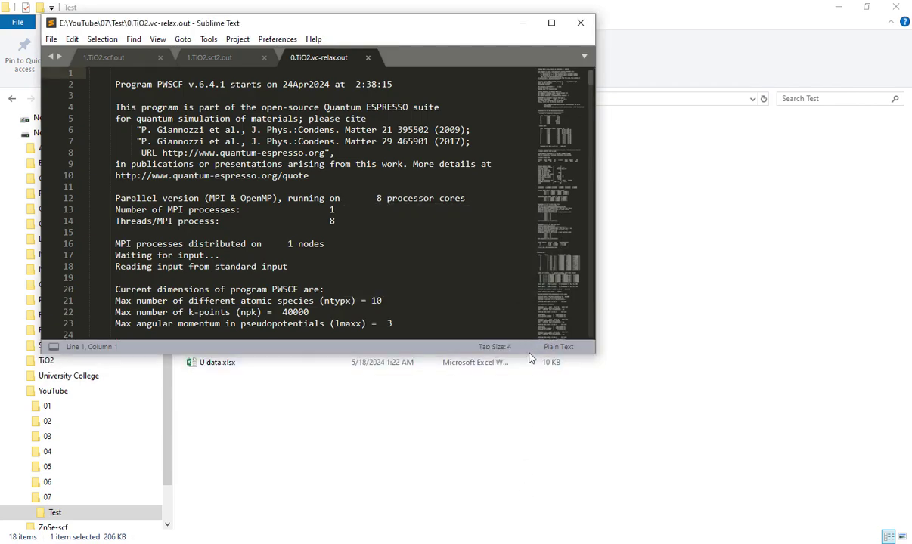
scroll(355, 388, "down", 5)
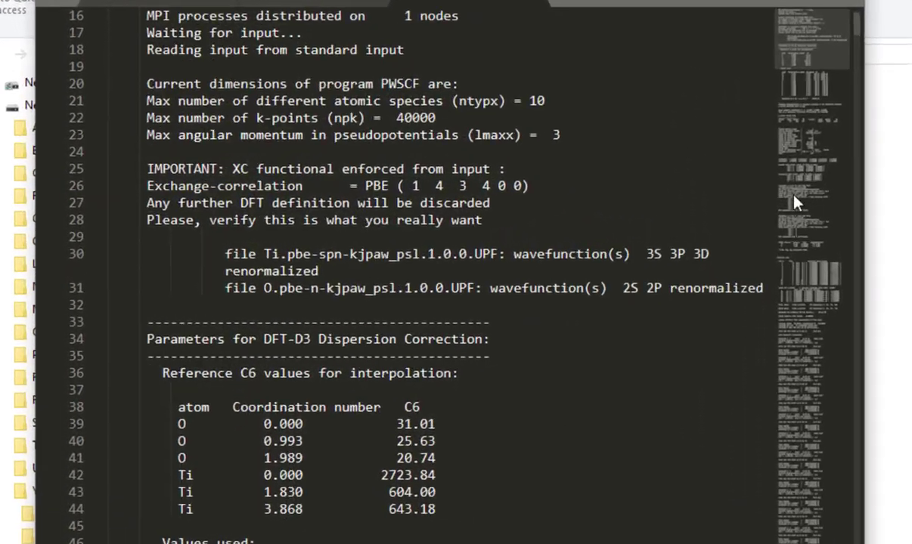
left_click(779, 130)
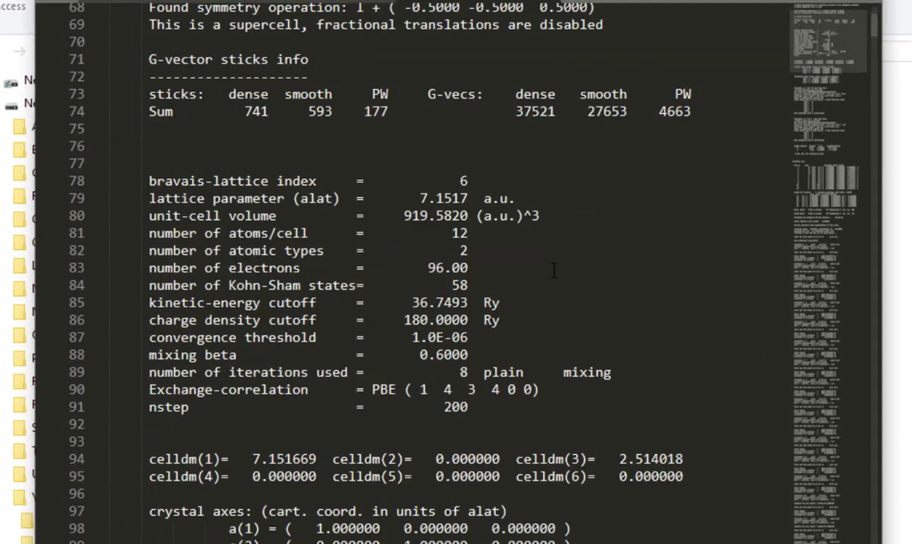
left_click_drag(149, 269, 495, 269)
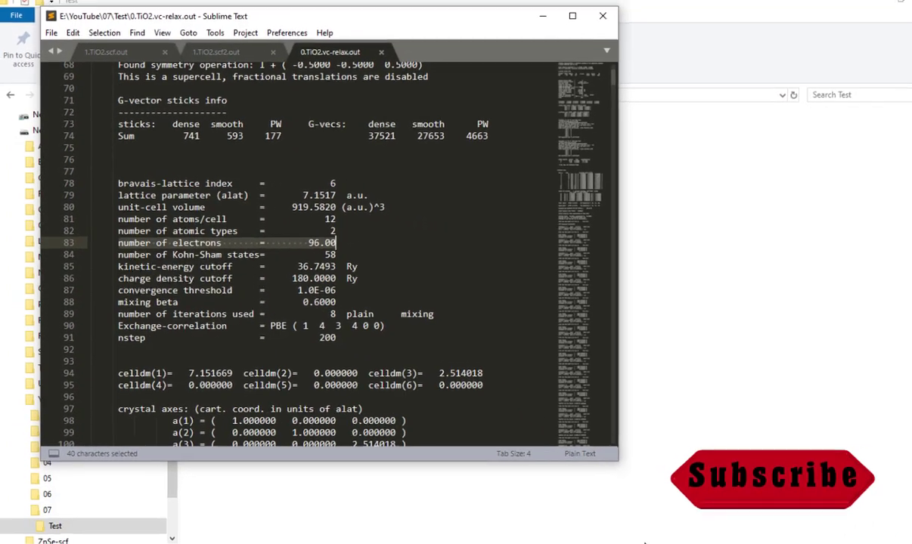
key("alt+Tab")
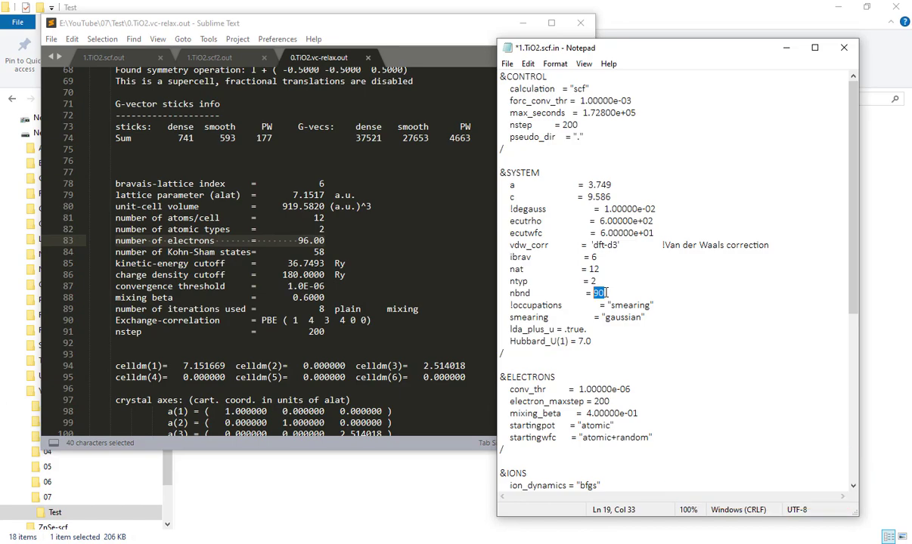
left_click(638, 350)
left_click(150, 61)
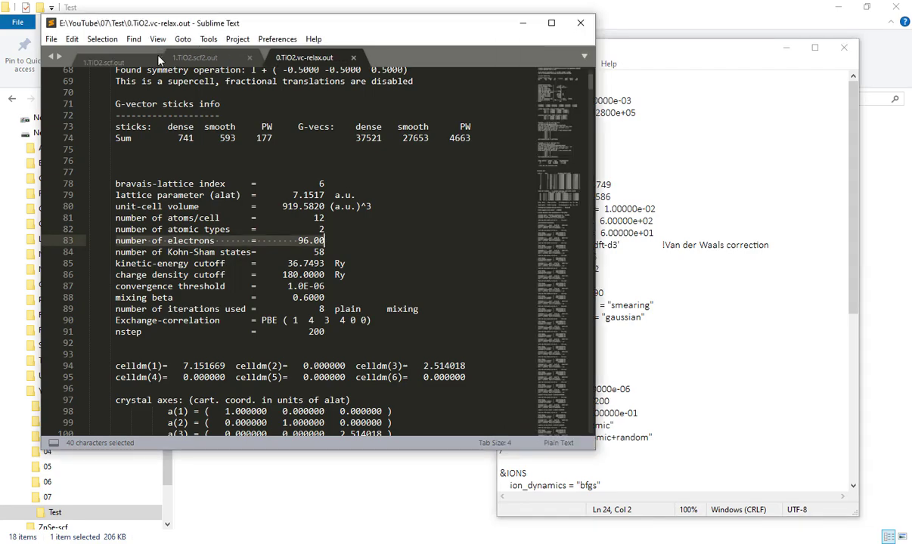
key("ctrl+w")
key("ctrl+w")
key("ctrl+w")
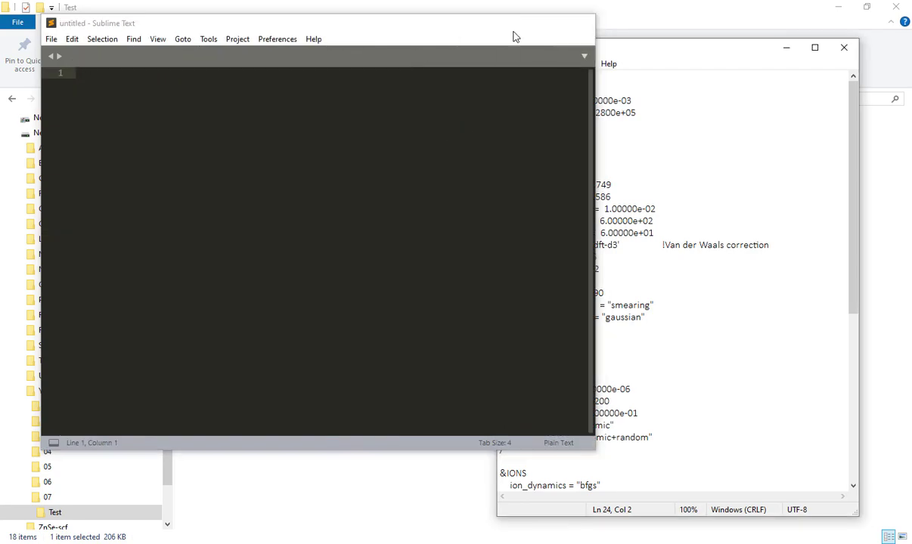
left_click(511, 27)
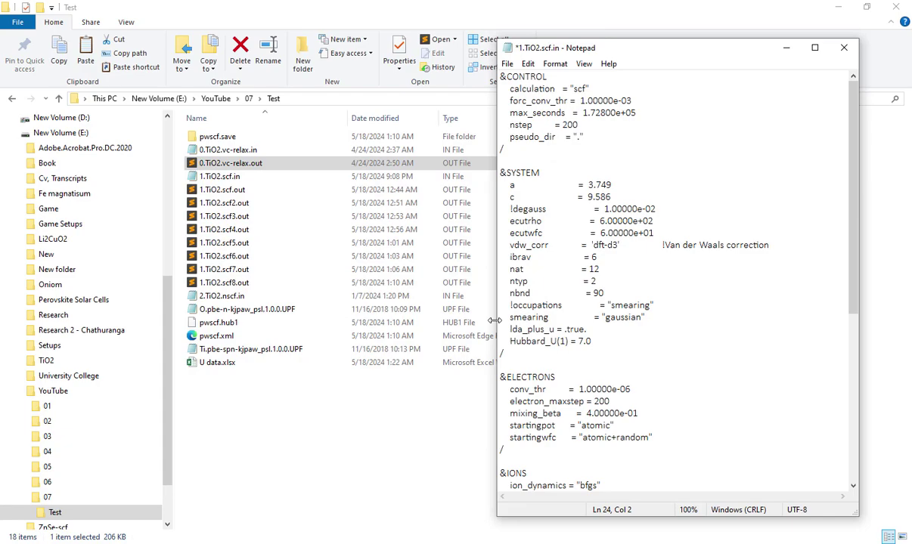
- Review the twelve atomic position lines and the a and c lattice constant lines
scroll(631, 407, "down", 8)
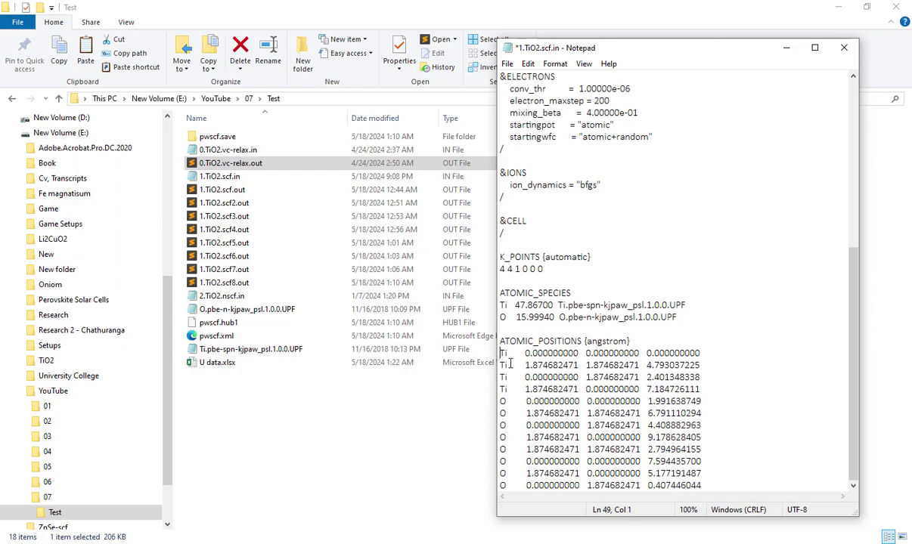
left_click_drag(499, 353, 771, 511)
scroll(747, 412, "up", 6)
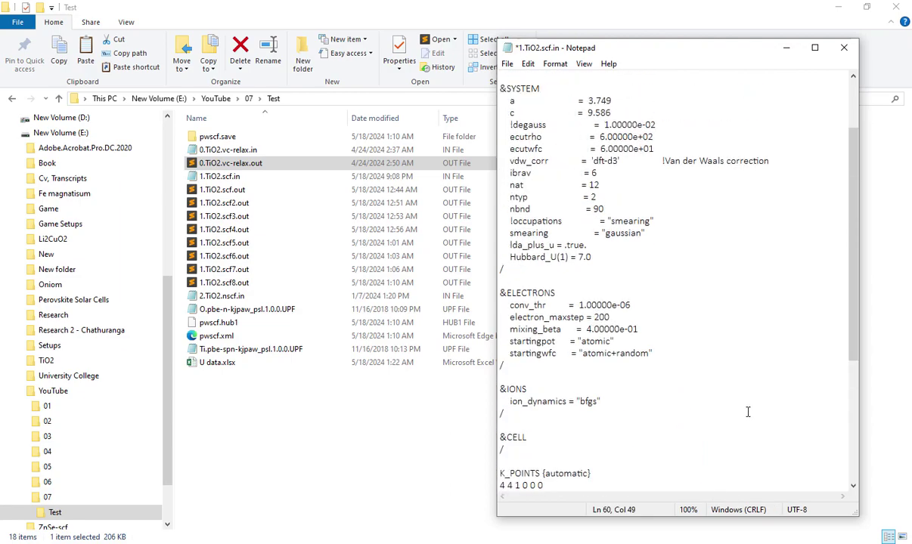
scroll(747, 412, "up", 2)
mouse_move(492, 180)
left_mouse_down()
mouse_move(574, 205)
mouse_move(634, 196)
mouse_move(461, 169)
mouse_move(488, 188)
left_mouse_up()
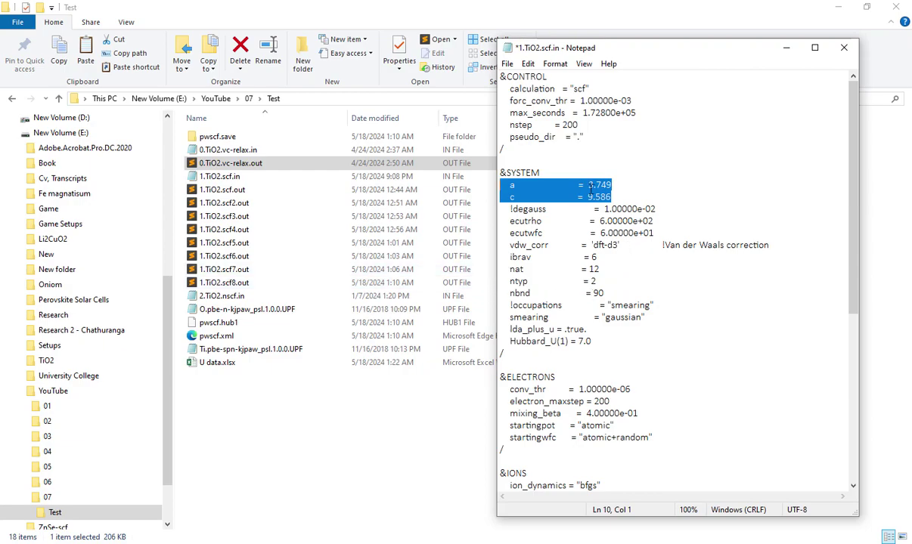
- Close Notepad, saving the changes to 1.TiO2.scf.in
left_click(658, 354)
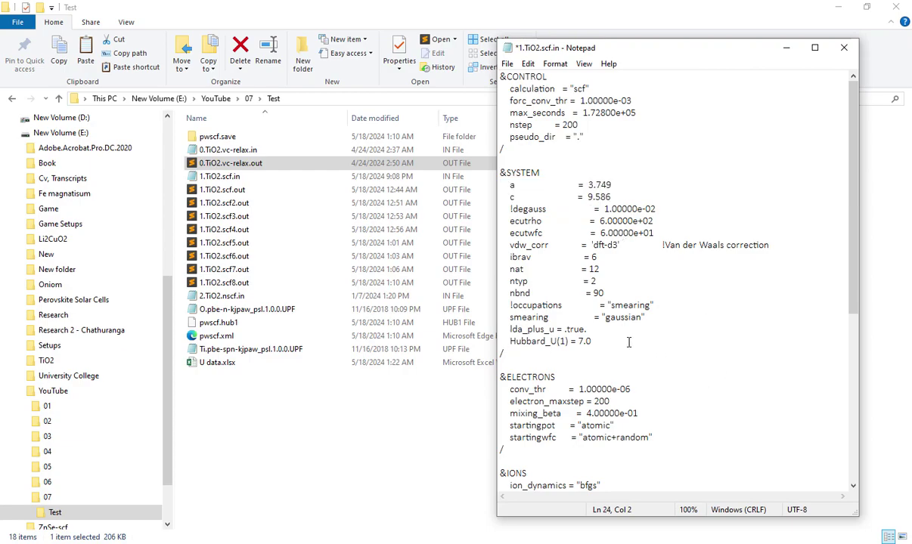
left_click(844, 50)
left_click(403, 279)
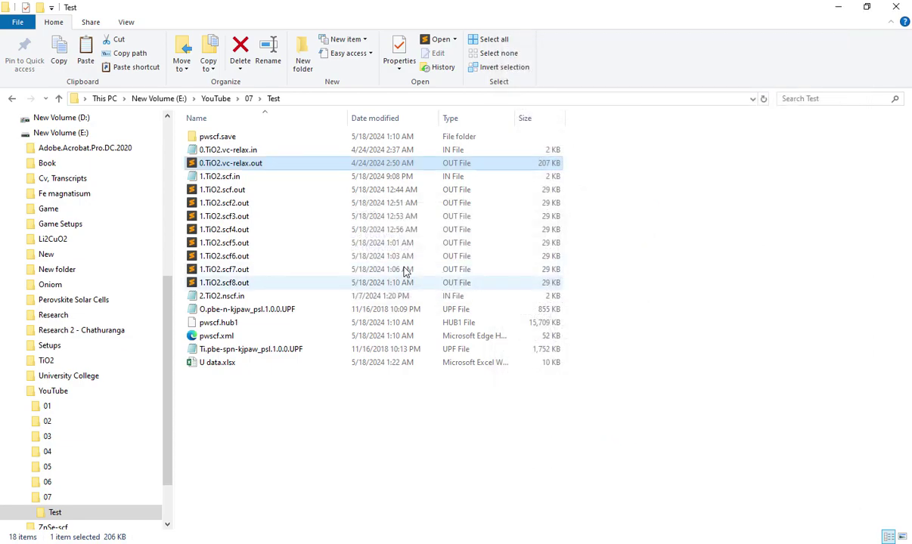
- Open 1.TiO2.scf.out in Sublime Text and select its LDA+U line U( 1) = 7.00000000
double_click(214, 191)
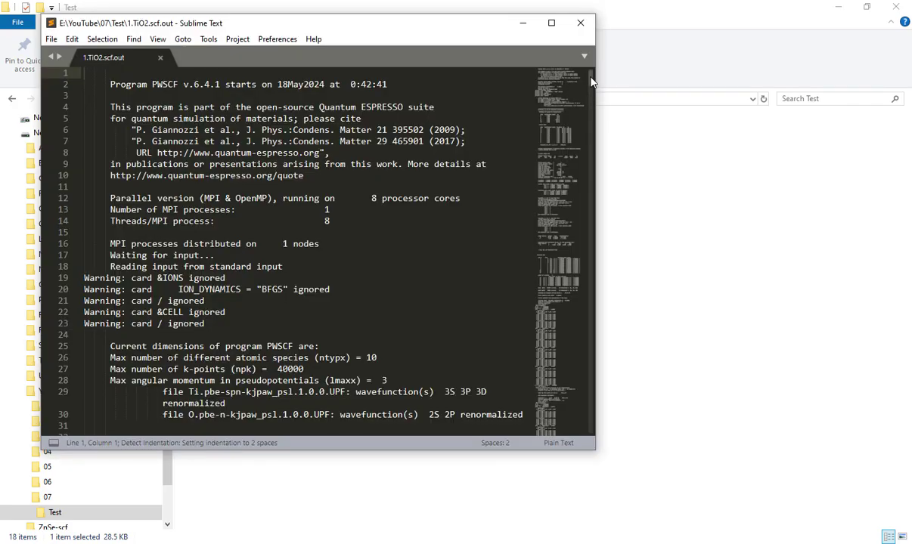
mouse_move(588, 74)
left_mouse_down()
mouse_move(576, 238)
mouse_move(576, 75)
left_mouse_up()
scroll(576, 75, "down", 15)
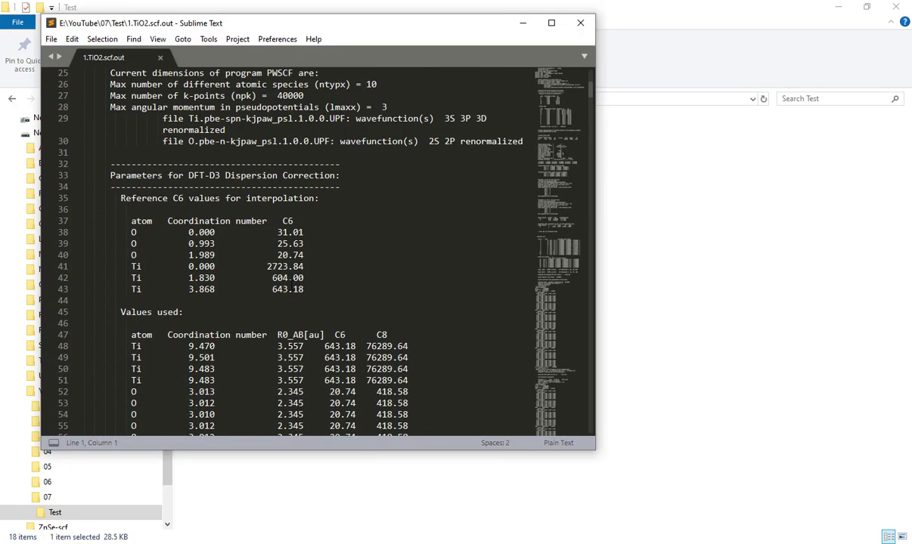
scroll(288, 289, "down", 15)
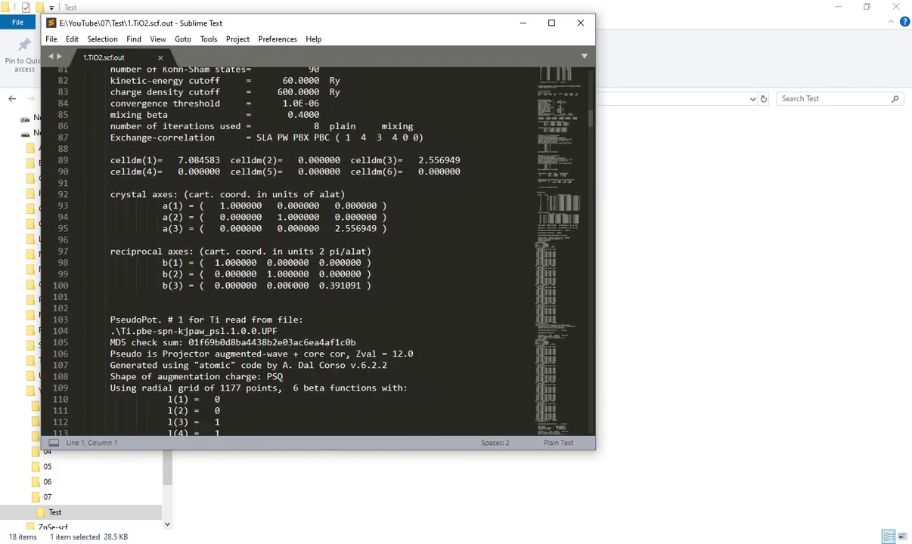
scroll(291, 284, "down", 8)
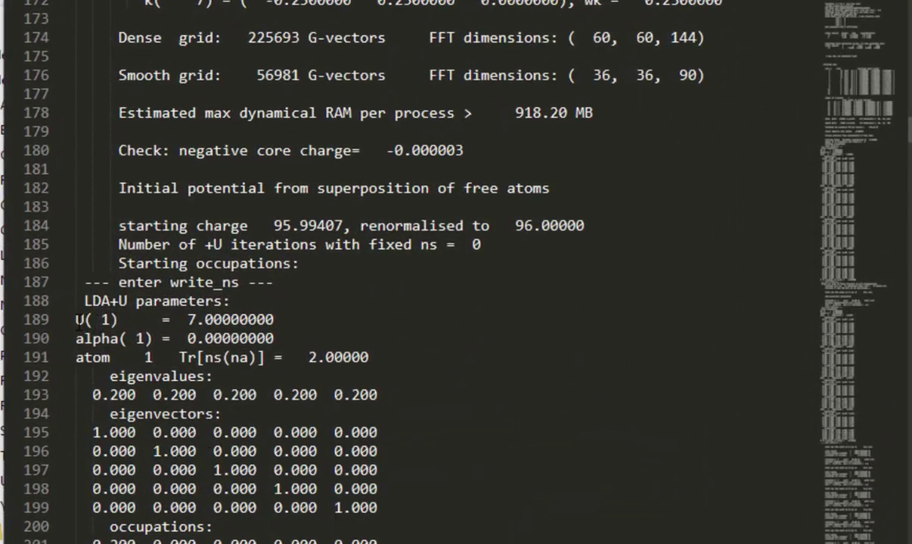
left_click_drag(78, 321, 314, 321)
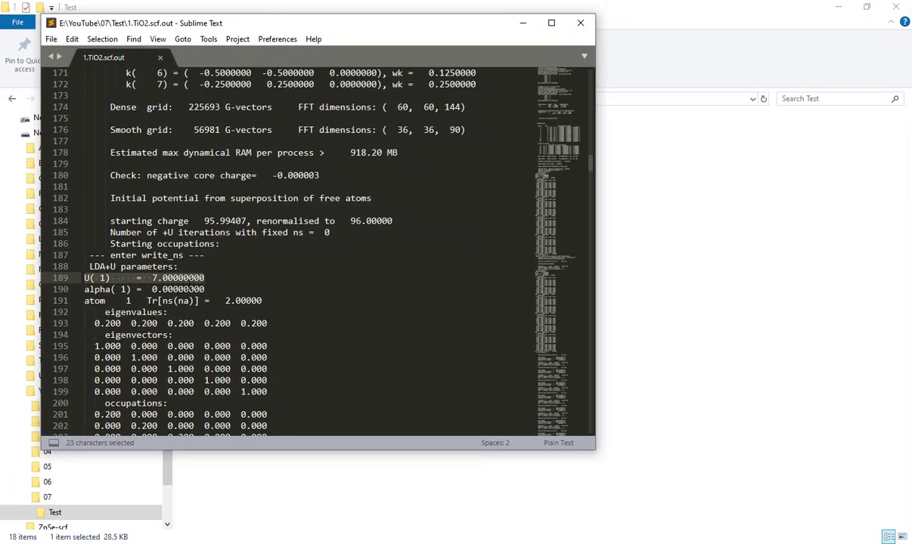
left_click(680, 416)
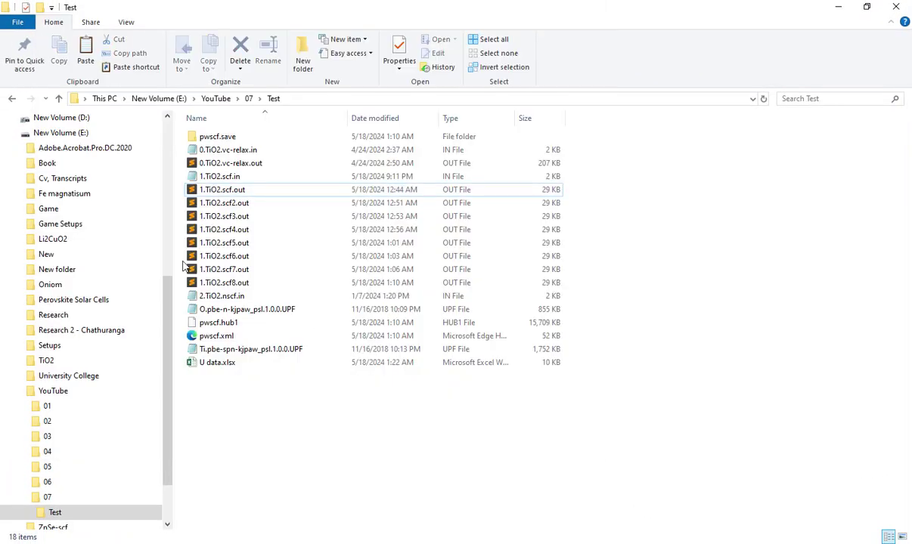
double_click(229, 179)
scroll(568, 461, "down", 5)
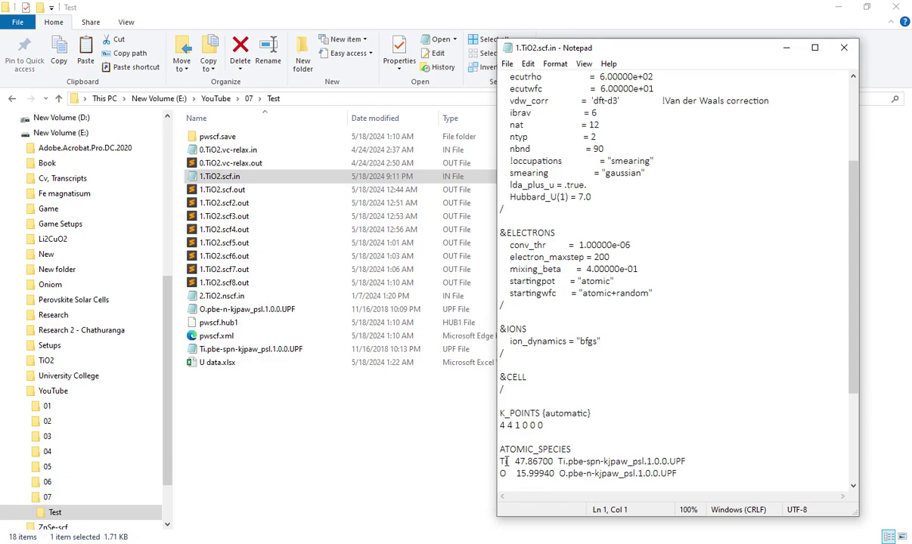
left_click_drag(501, 461, 742, 458)
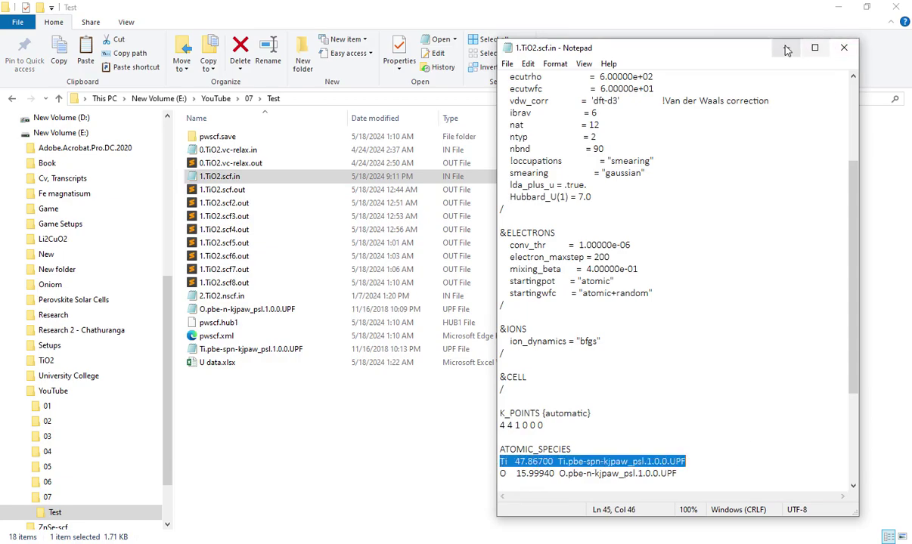
left_click(844, 47)
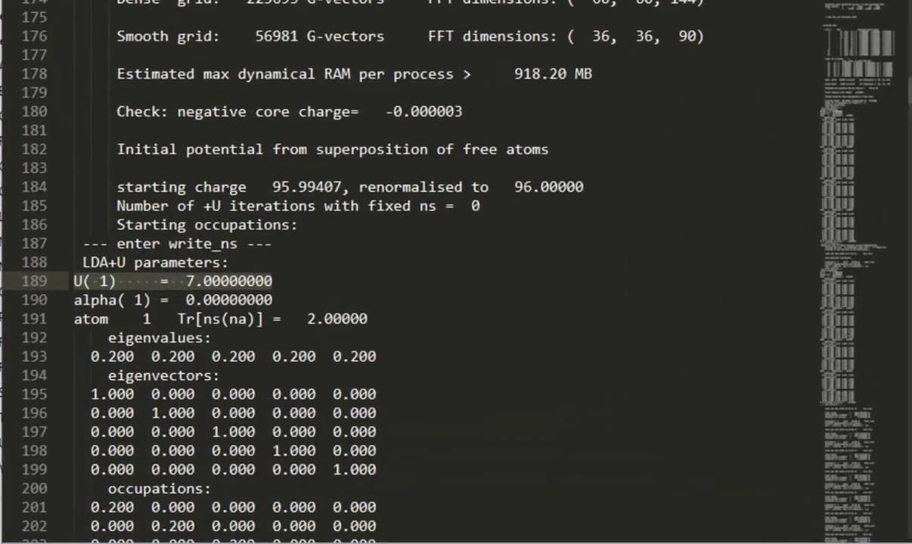
- Select the highest occupied / lowest unoccupied level line showing 7.8931 and 10.7719
scroll(454, 272, "down", 20)
scroll(454, 272, "up", 10)
scroll(888, 459, "down", 2)
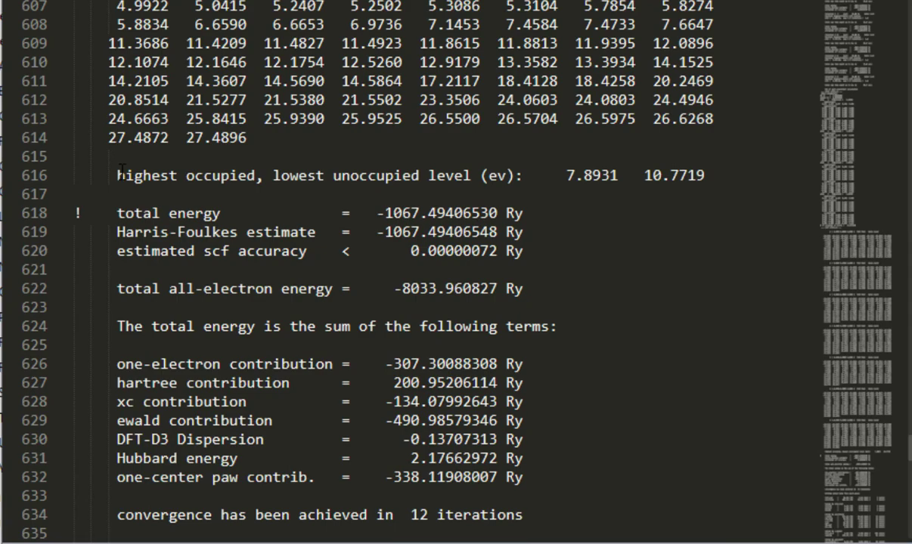
left_click(135, 176)
left_click_drag(159, 176, 703, 185)
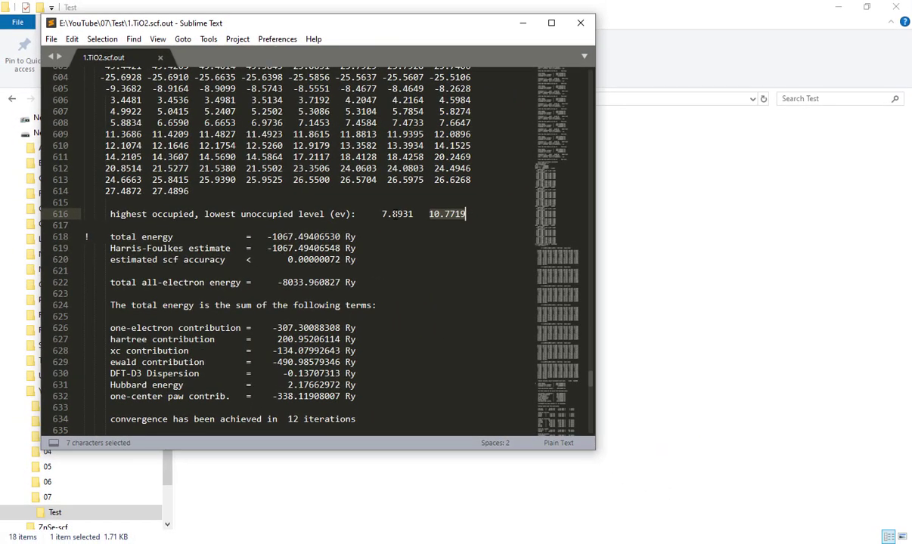
- Open 1.TiO2.scf2.out, select its U value 7.50000000, then open U data.xlsx
left_click_drag(405, 30, 648, 47)
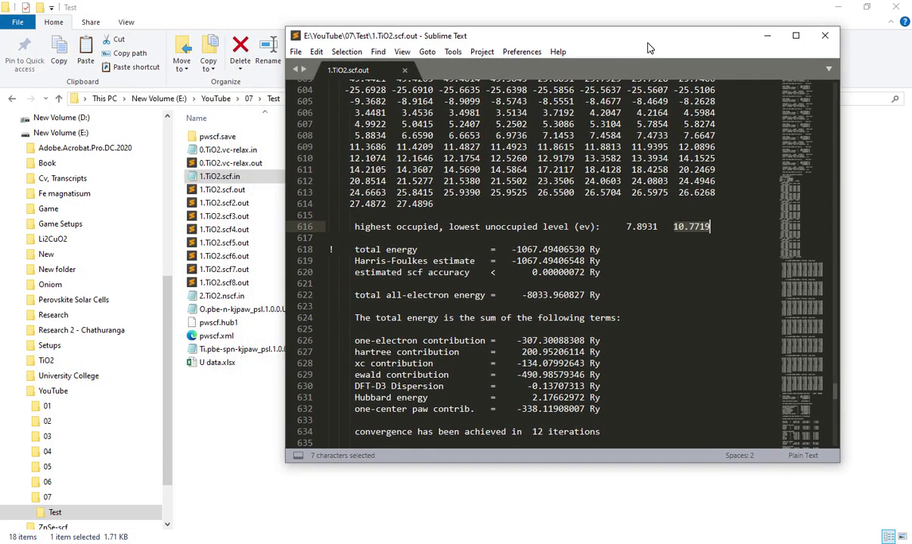
left_click(222, 203)
double_click(223, 203)
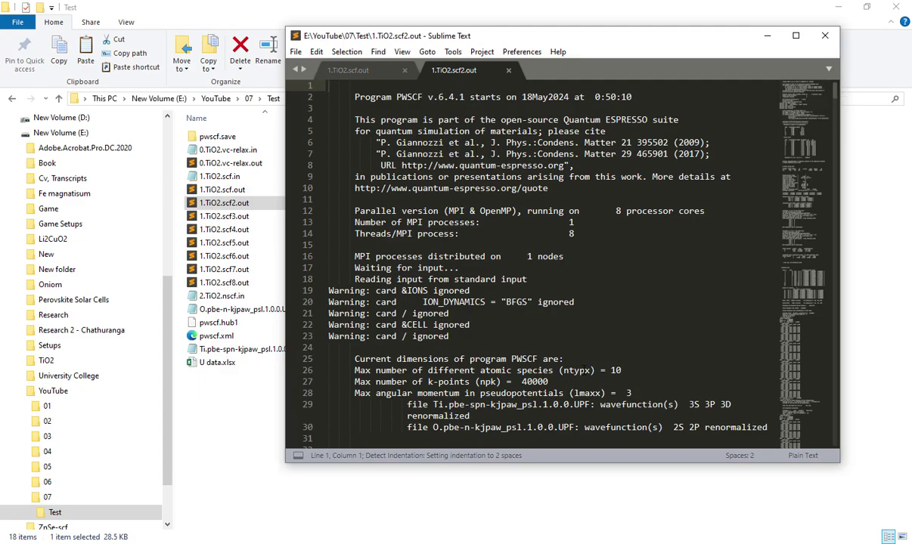
left_click_drag(834, 89, 834, 176)
left_click_drag(396, 288, 460, 292)
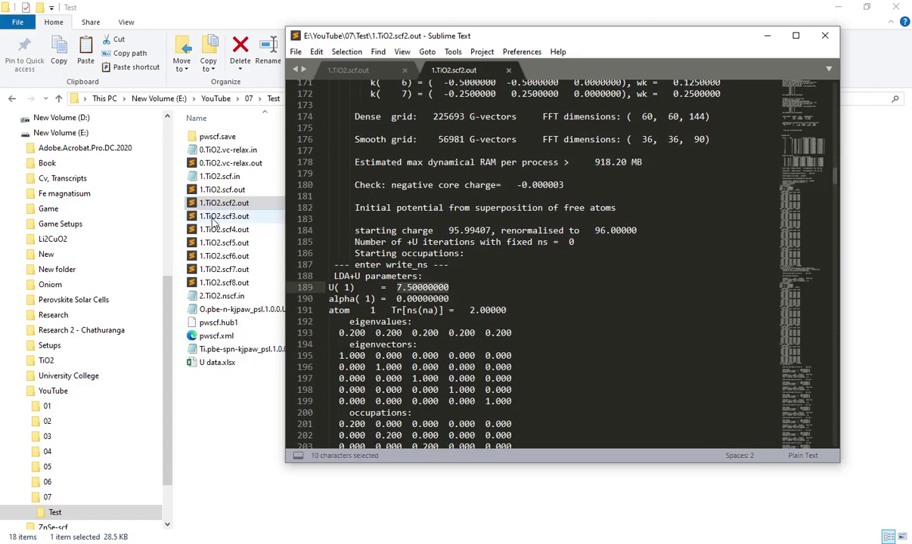
left_click(230, 416)
double_click(212, 364)
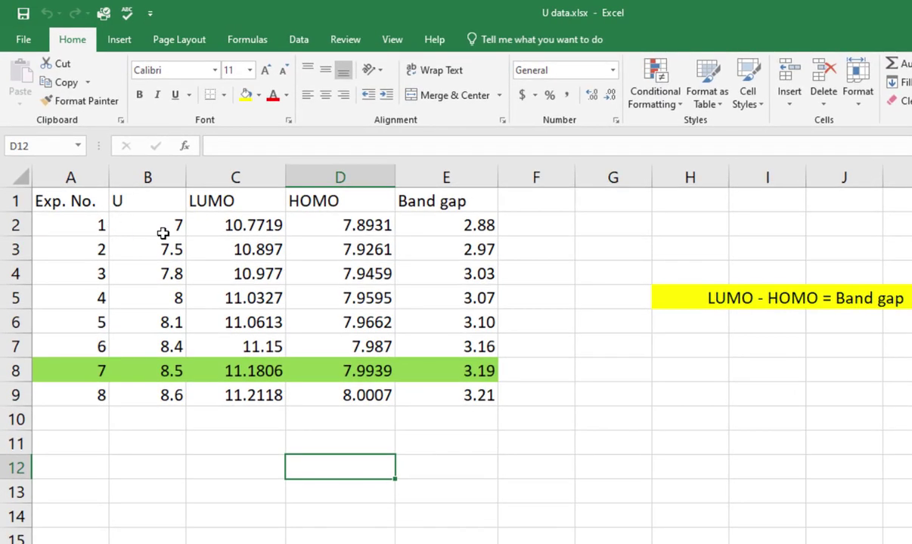
left_click(167, 229)
left_click(168, 248)
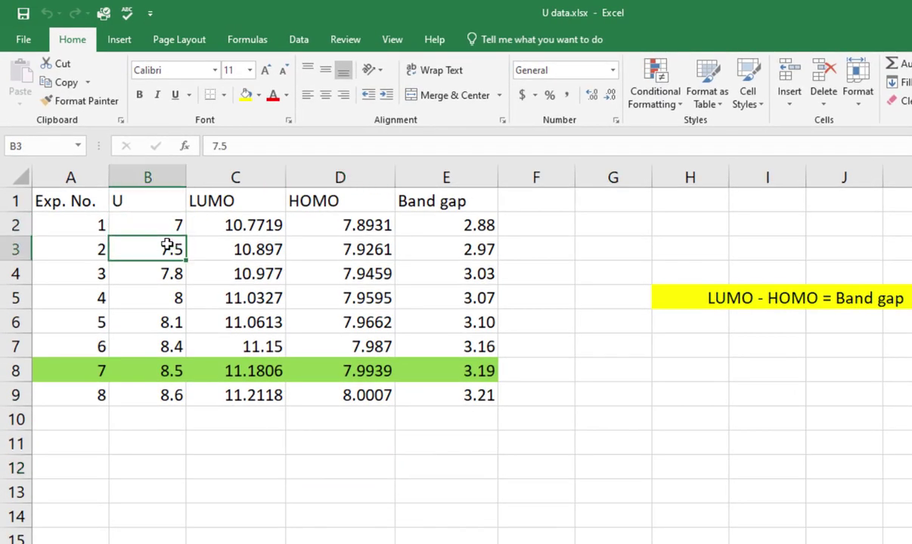
left_click(162, 270)
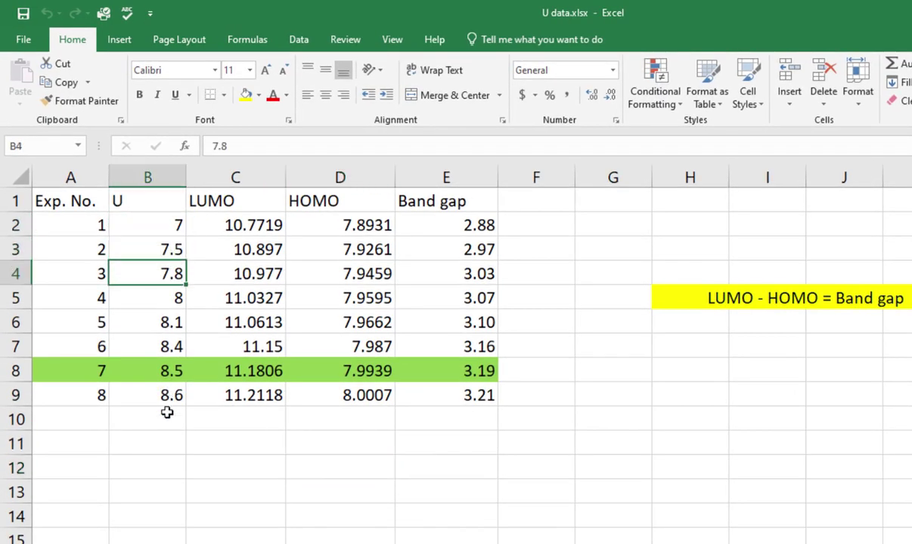
left_click(218, 222)
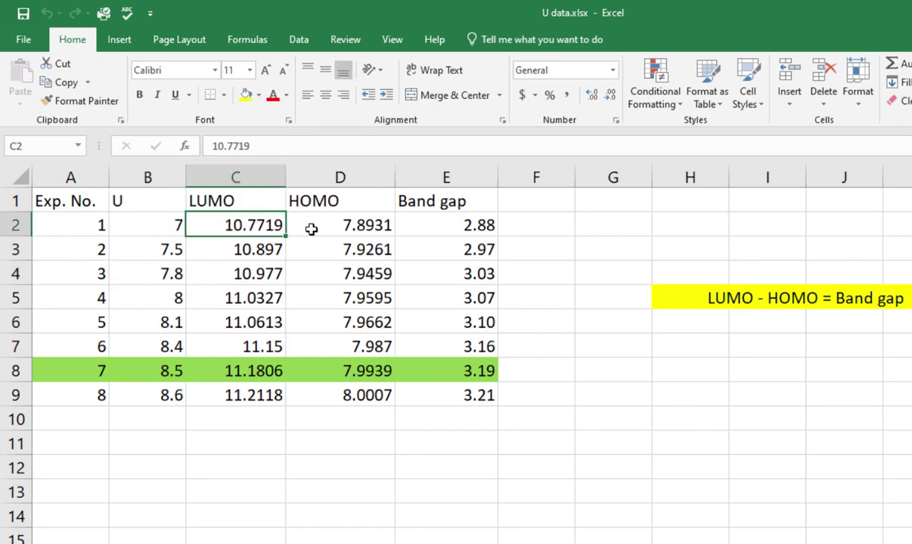
left_click(364, 225)
left_click(429, 225)
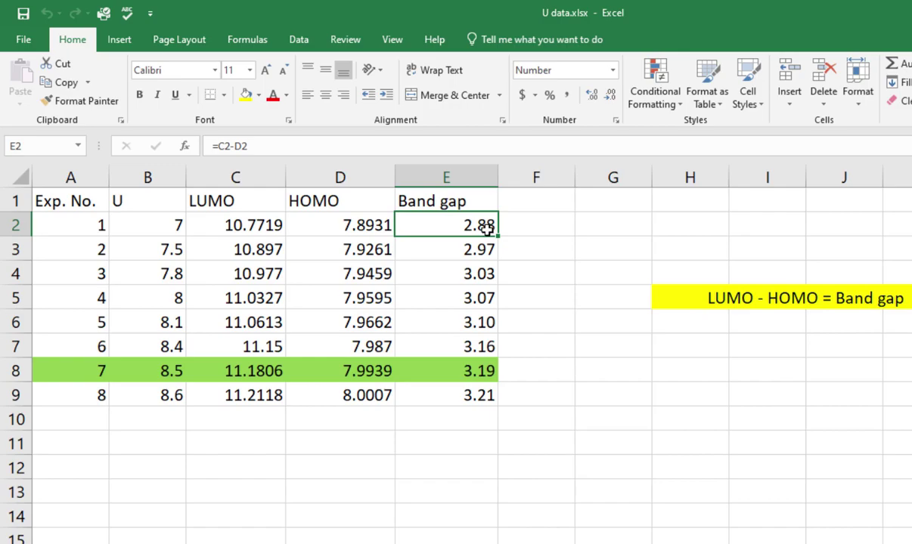
left_click(476, 377)
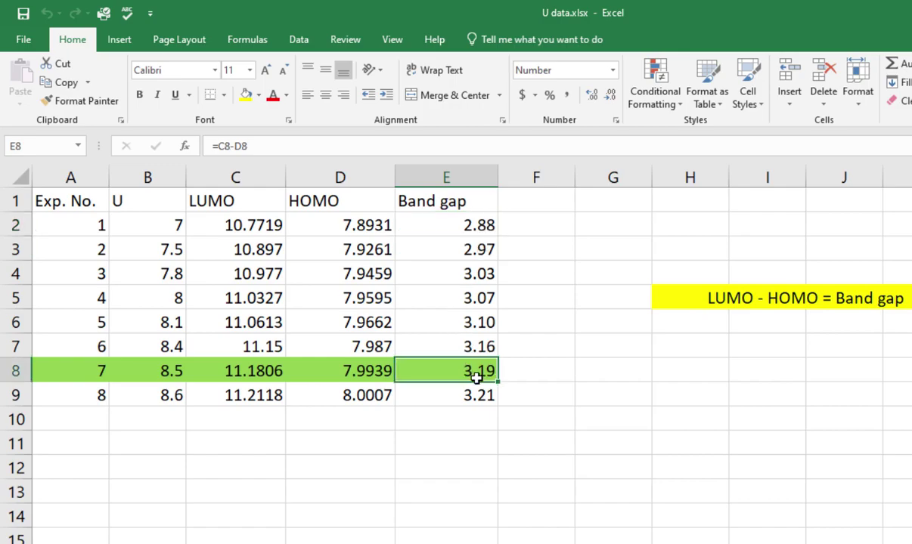
left_click(178, 394)
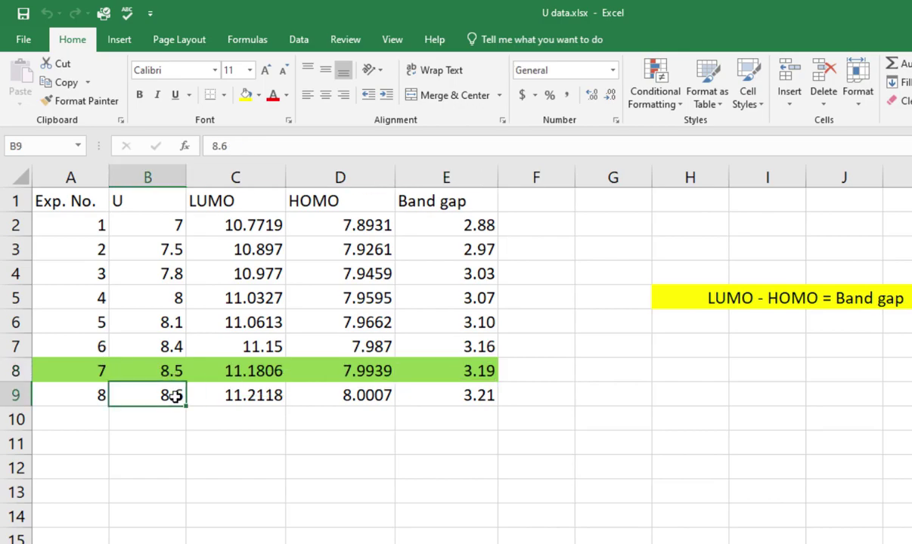
left_click(482, 403)
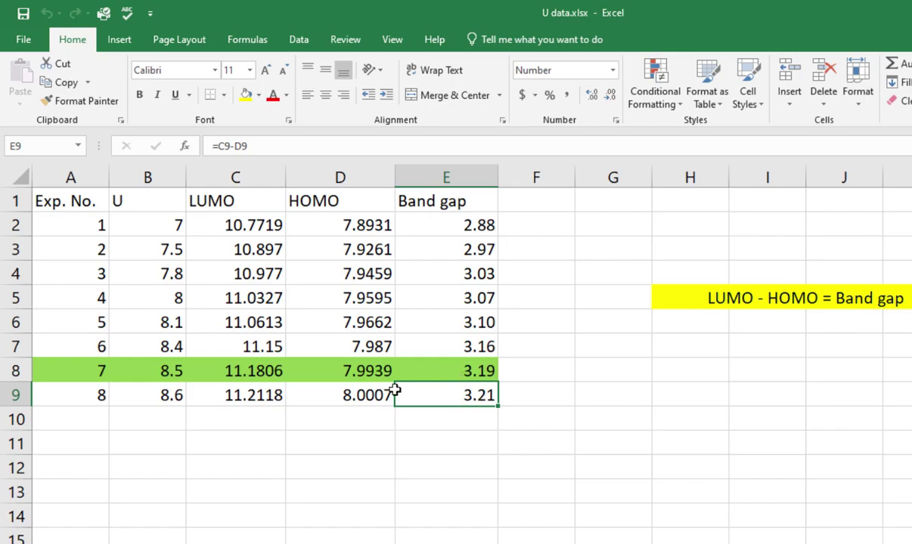
left_click(138, 372)
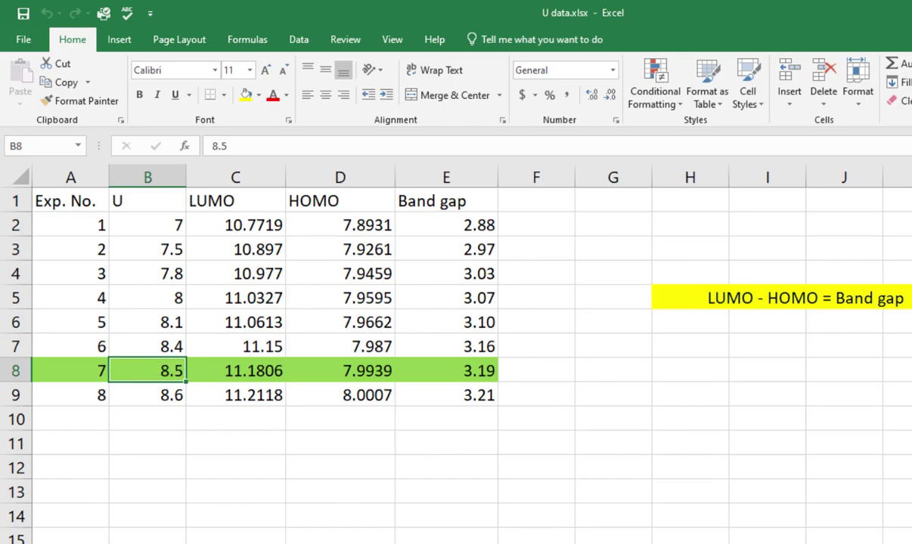
- In 1.TiO2.scf.in, change Hubbard_U(1) from 7.0 to 8.5
key("alt+Tab")
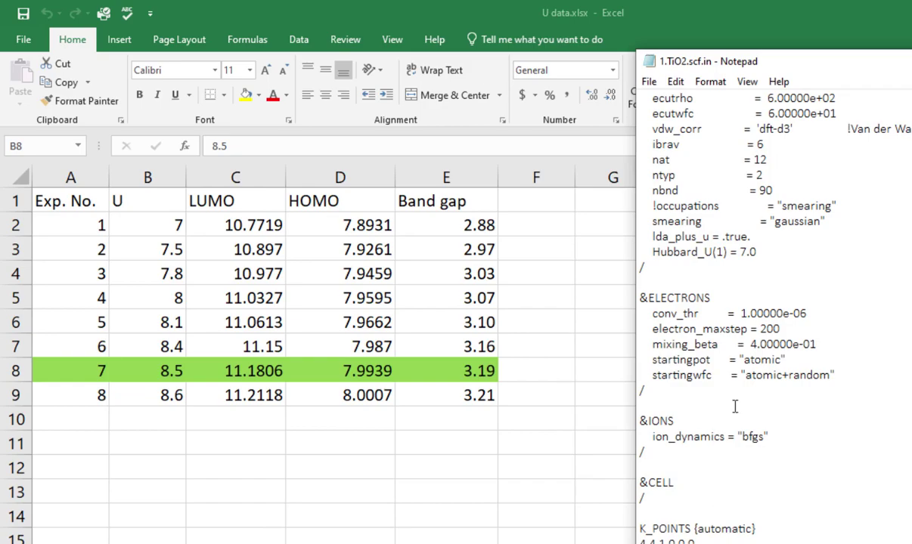
scroll(778, 407, "up", 4)
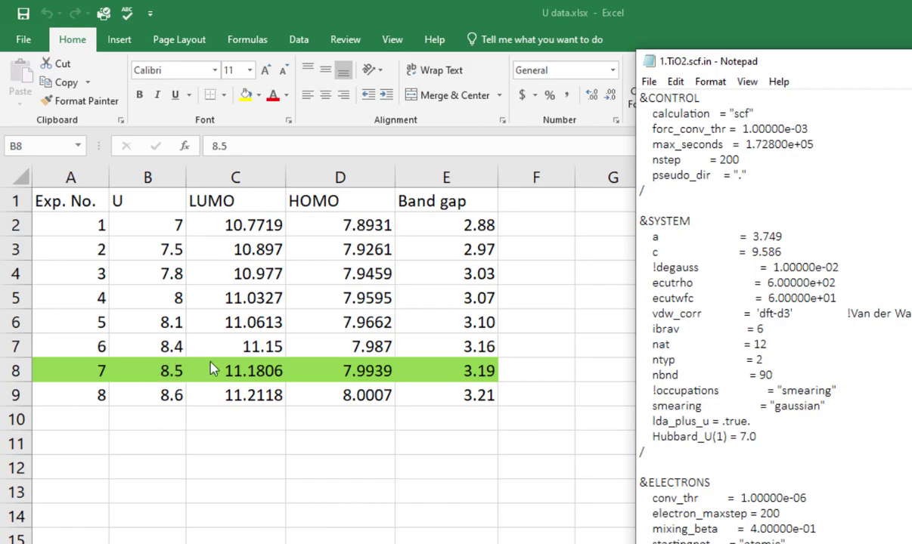
left_click_drag(740, 436, 761, 436)
type("8.5")
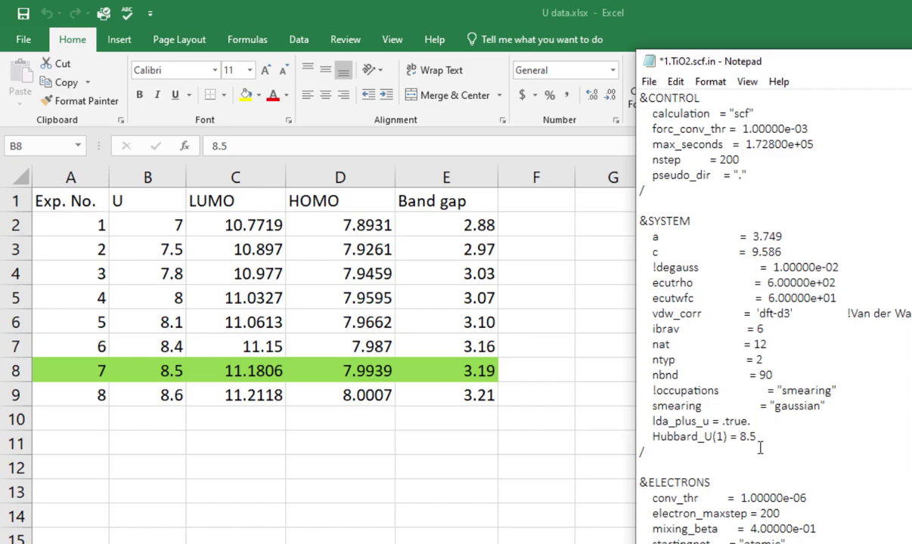
- Uncomment the occupations and degauss lines by deleting their leading !
left_click(654, 390)
key("BackSpace")
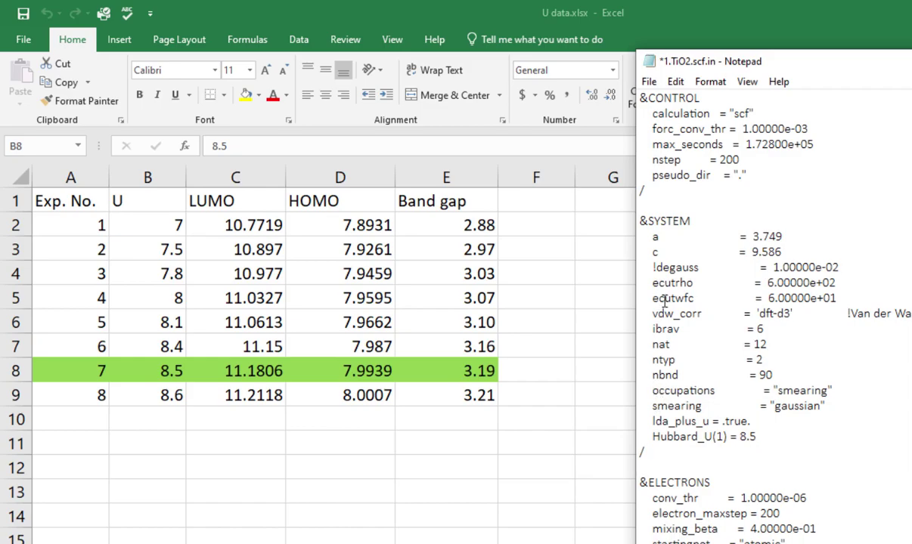
left_click(656, 267)
key("BackSpace")
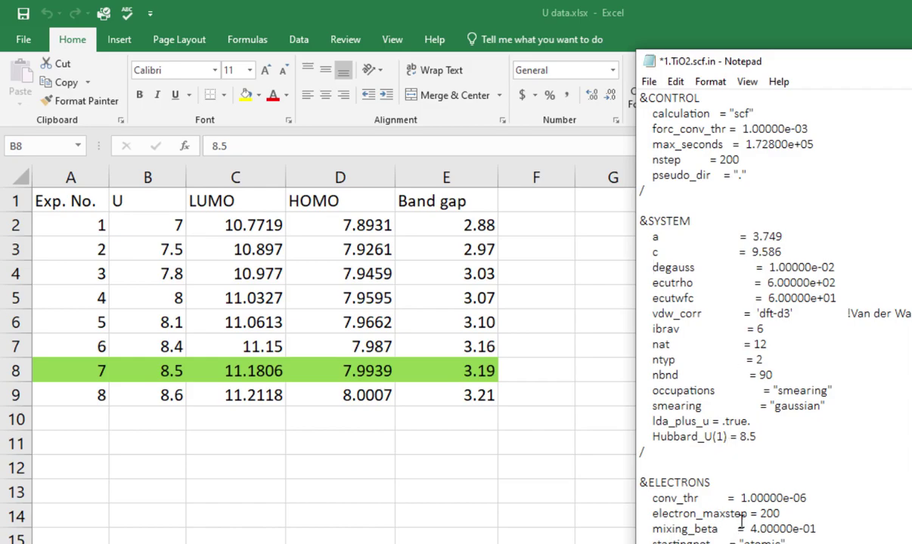
scroll(725, 444, "down", 8)
scroll(741, 521, "up", 7)
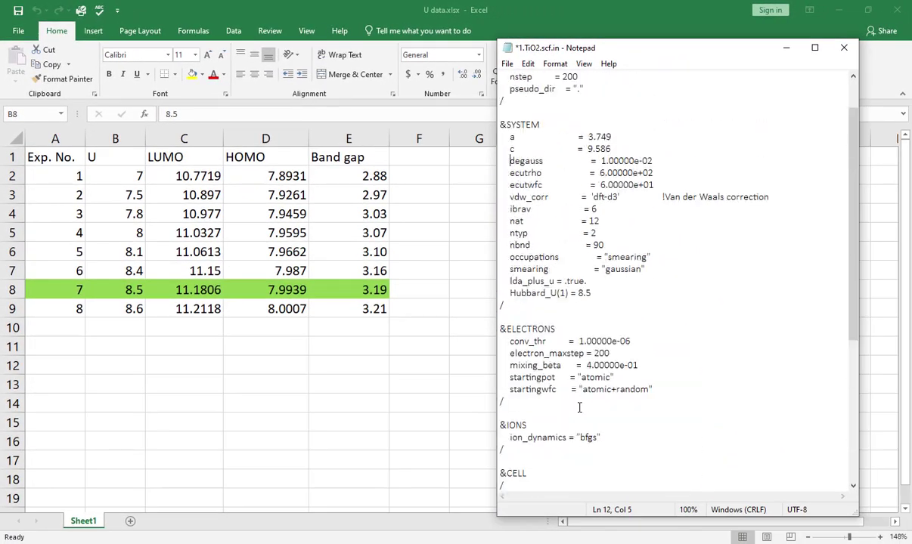
scroll(579, 408, "up", 2)
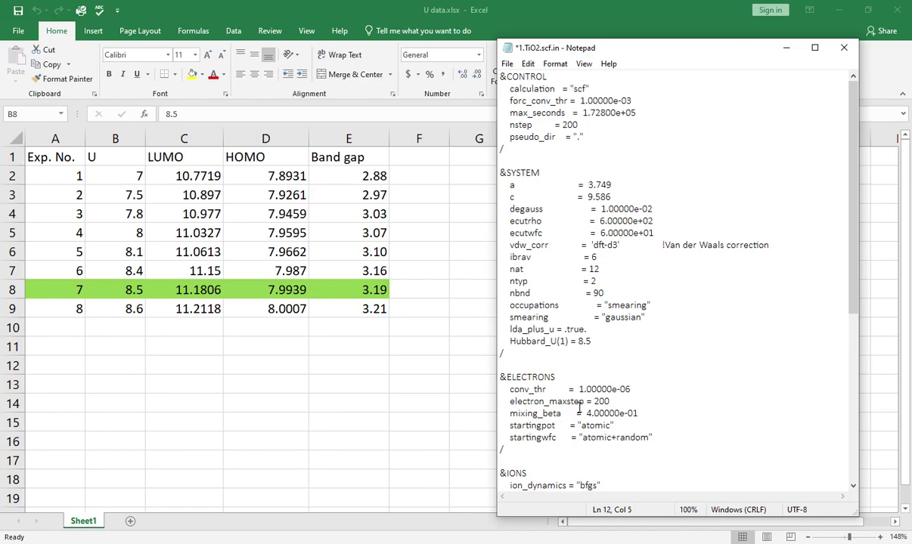
left_click(841, 10)
- Save 1.TiO2.scf.in and open a Command Prompt in the Test folder via cmd
key("ctrl+s")
left_click(330, 101)
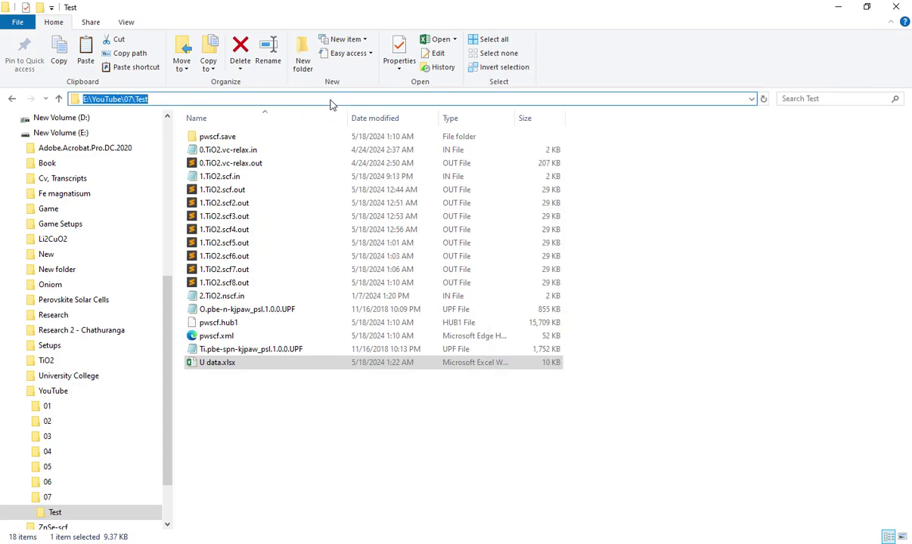
type("cmd")
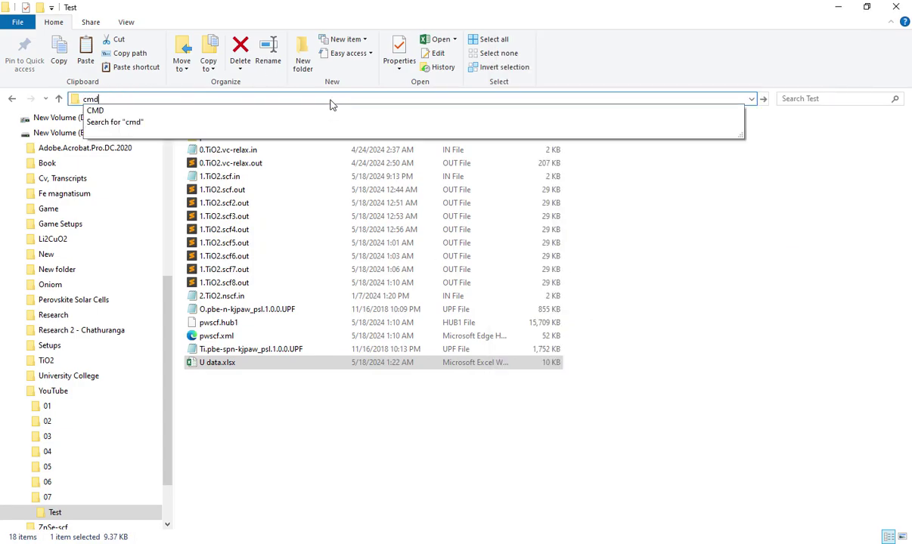
key("Return")
- Begin the pw command with pw <> and paste the copied base name 1.TiO2.scf
left_click_drag(306, 110, 576, 168)
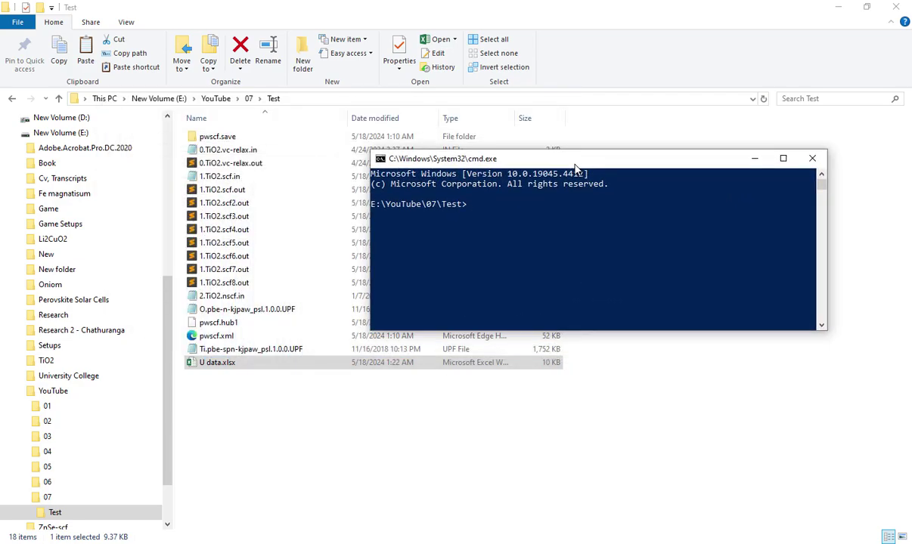
type("pw <>")
left_click(224, 180)
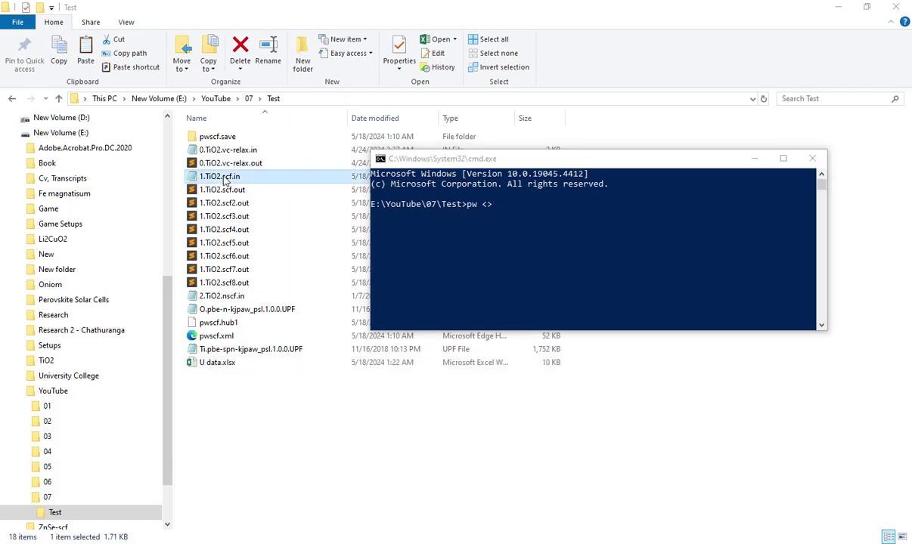
left_click(225, 182)
right_click(227, 176)
left_click(242, 207)
key("alt+Tab")
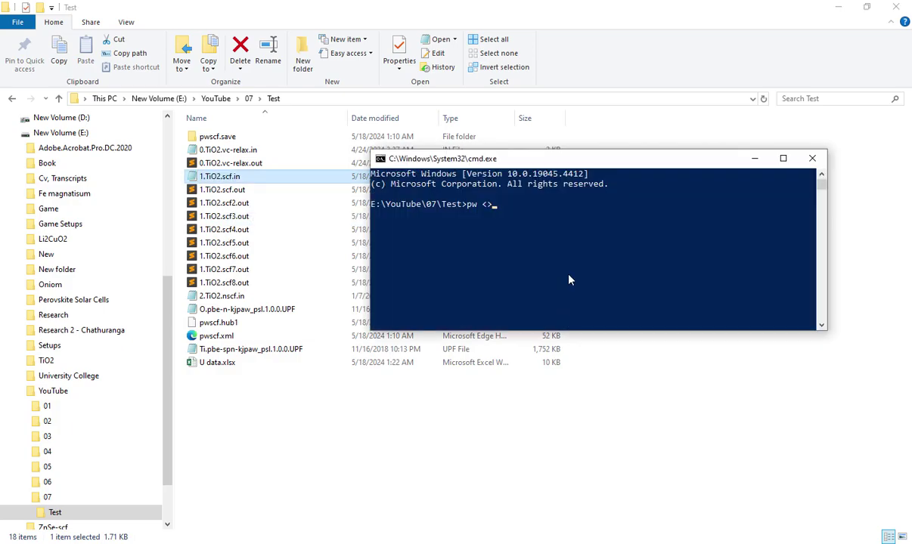
right_click(535, 257)
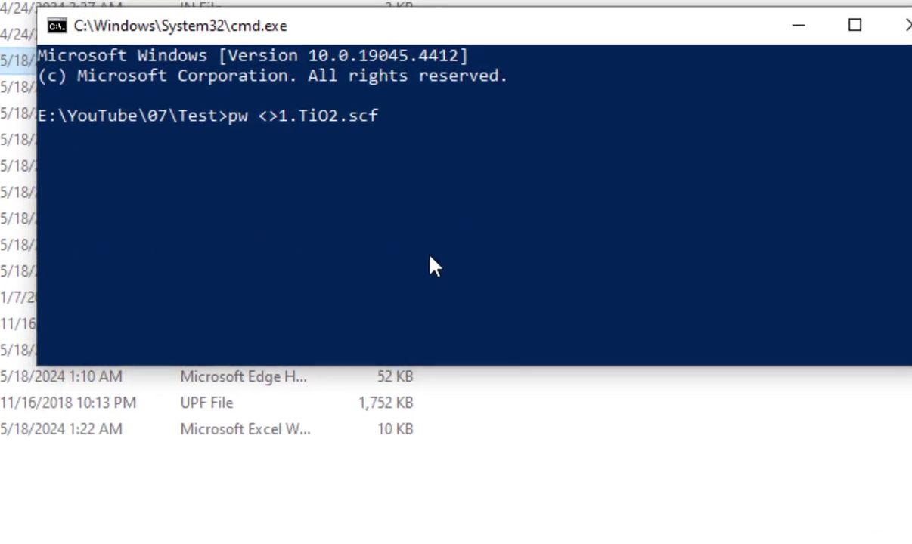
- Complete and run the command pw <1.TiO2.scf.in> 1.TiO2.scf.out
key("Left")
key("Left")
key("Left")
key("Left")
key("Left")
key("Left")
key("Left")
key("Left")
key("Left")
key("Left")
key("BackSpace")
key("Right")
key("Right")
key("Right")
key("Right")
key("Right")
key("Right")
key("Right")
key("Right")
key("Right")
key("Right")
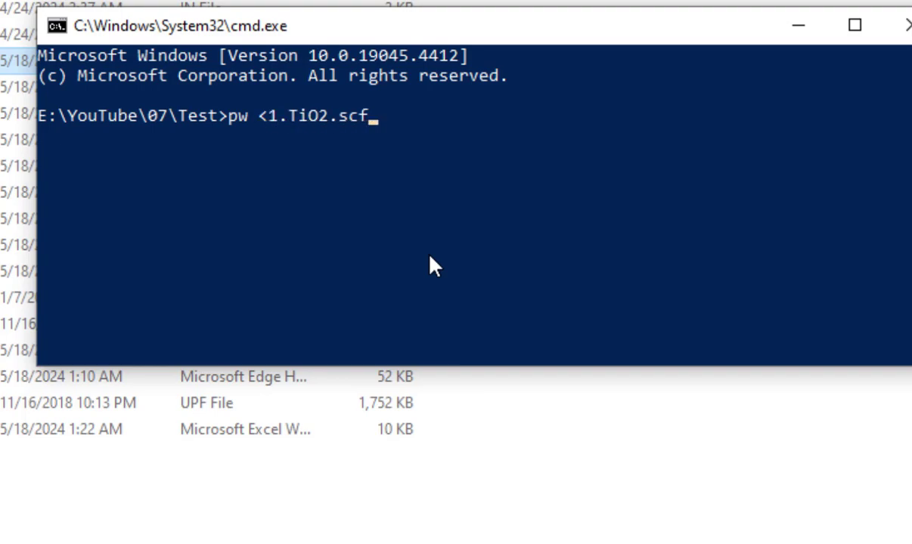
type(".in>")
key("ctrl+v")
type(".ou")
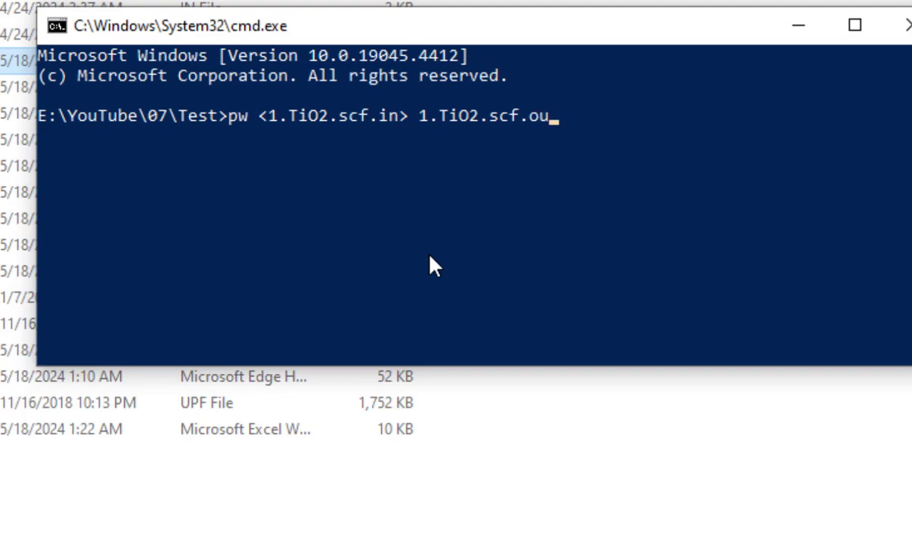
type("t")
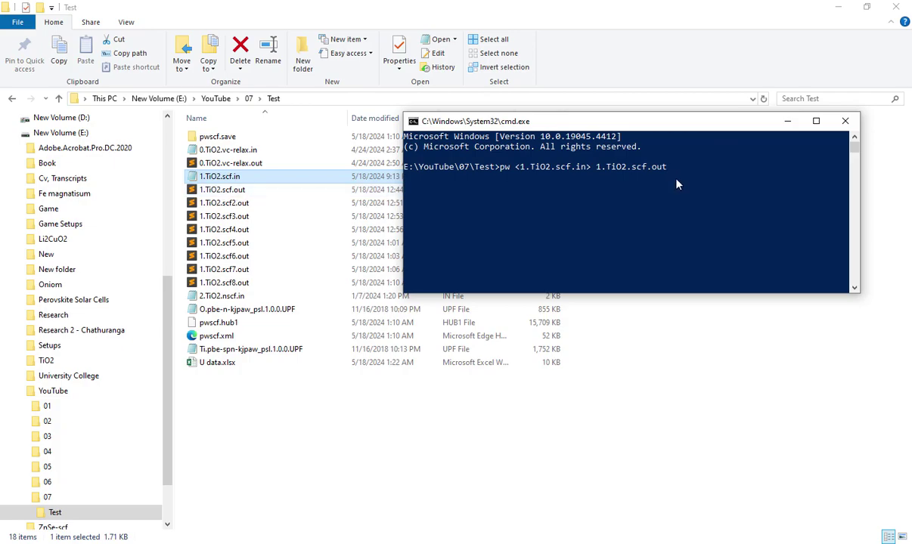
key("Return")
- Open the new 1.TiO2.scf.out and 1.TiO2.scf2.out, selecting scf2's 1m20.20s WALL time
double_click(241, 192)
left_click(749, 278)
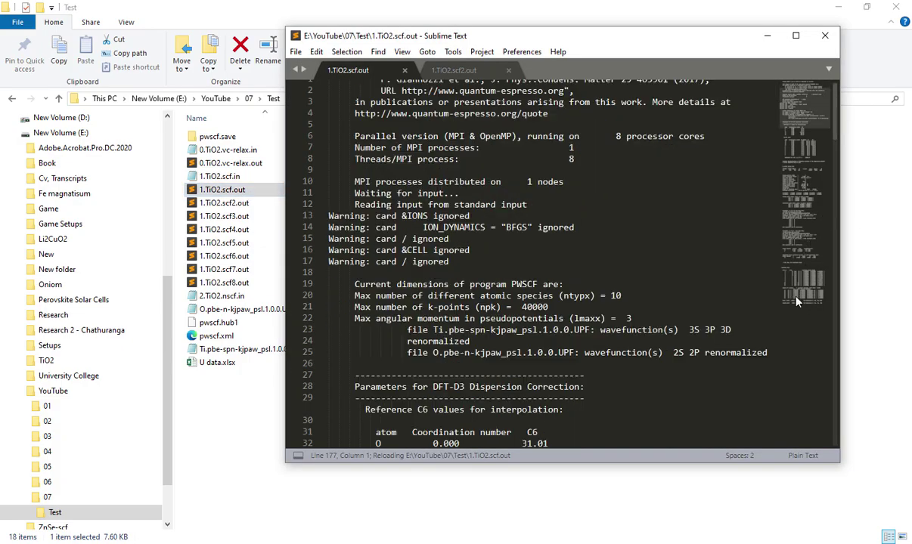
double_click(227, 203)
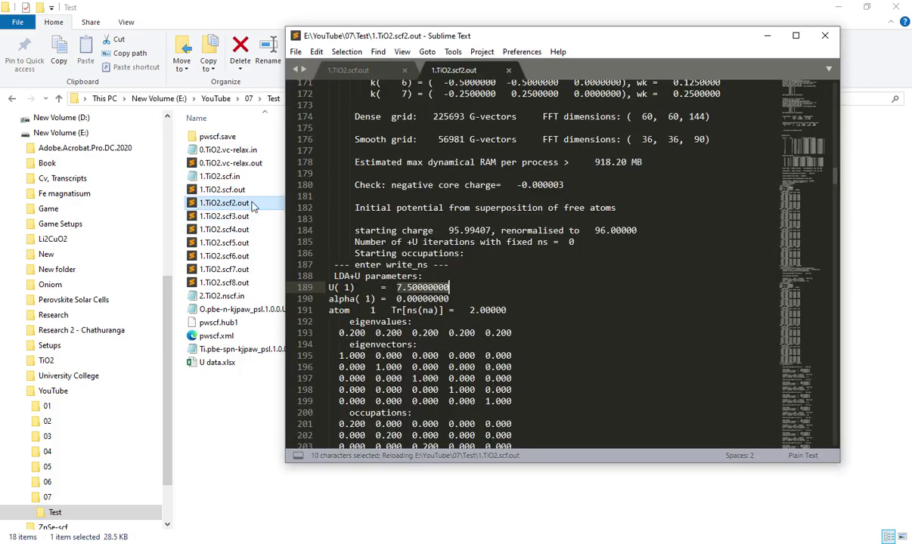
left_click_drag(833, 182, 836, 434)
scroll(554, 266, "up", 2)
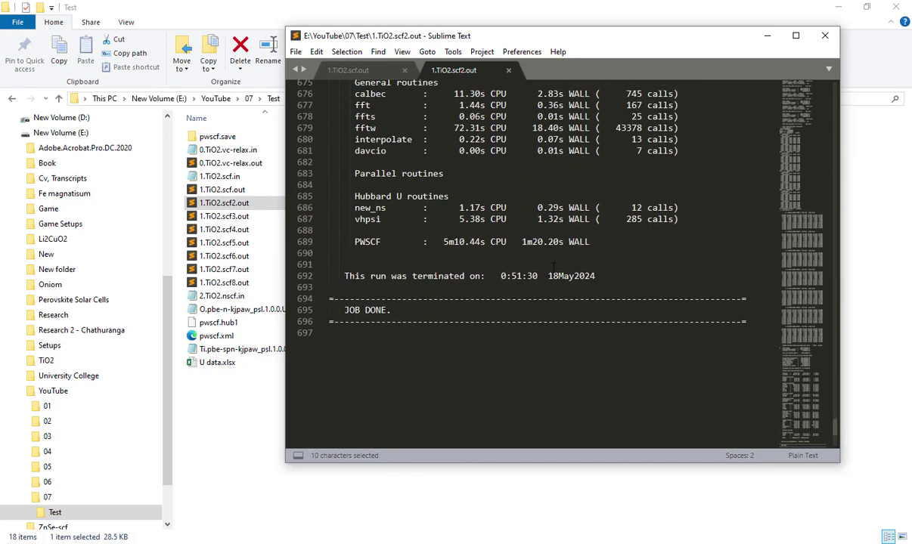
left_click_drag(521, 242, 597, 242)
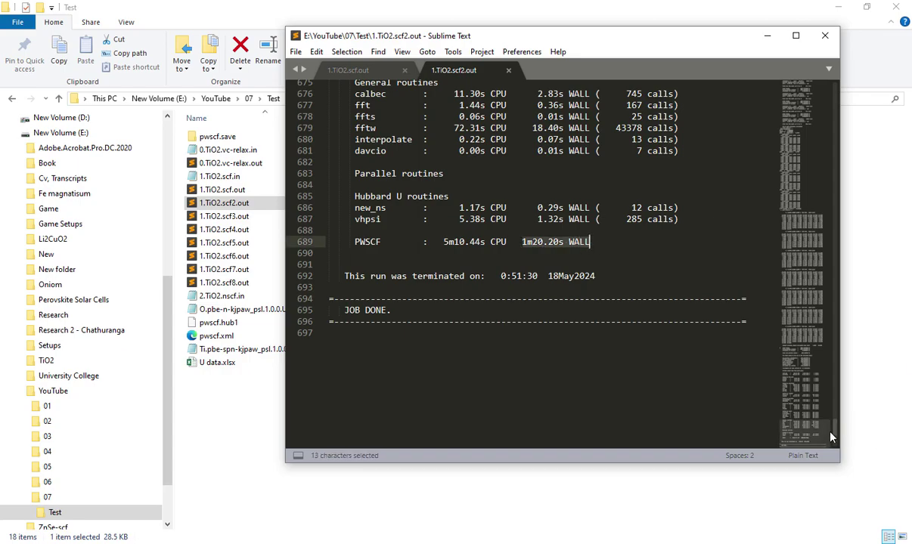
- Close the 1.TiO2.scf2.out tab, leaving only 1.TiO2.scf.out open
left_click(356, 72)
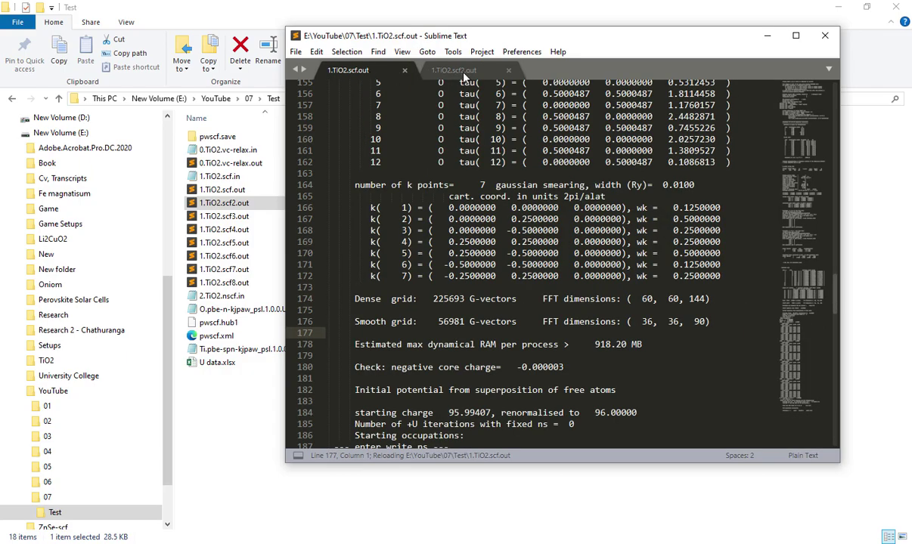
left_click(508, 70)
left_click_drag(531, 38, 540, 91)
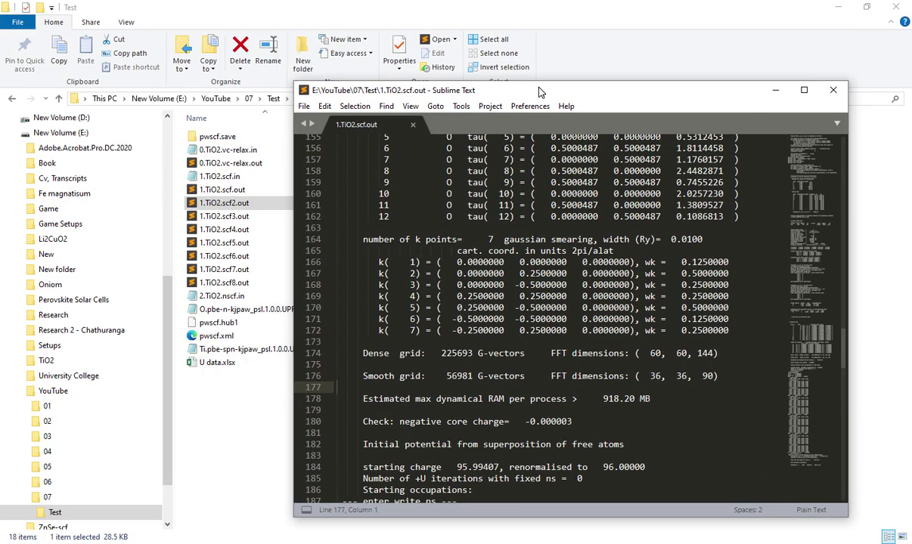